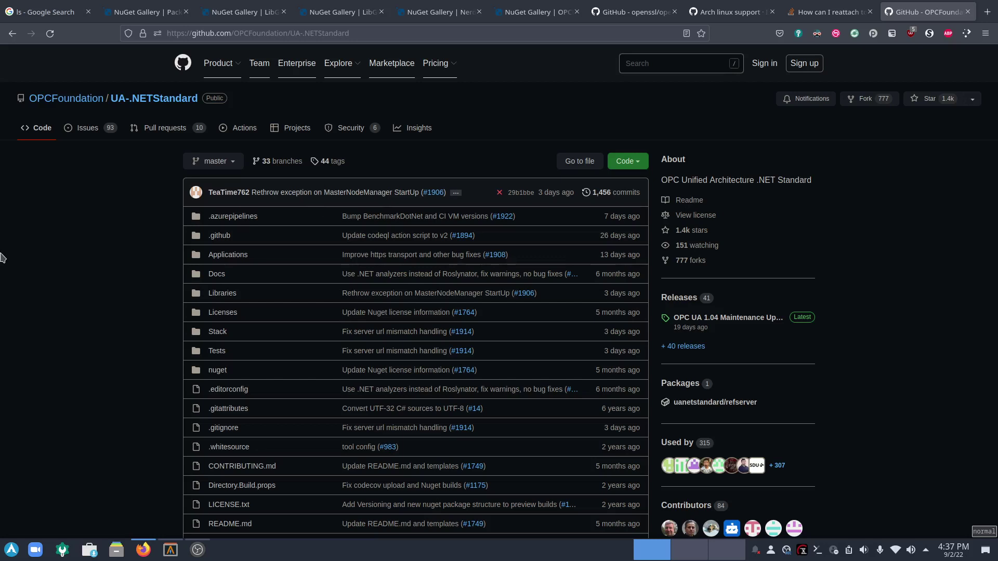
# - Bring up Alacritty, list the testServer files and run the project with dotnet run
pyautogui.click(170, 550)
pyautogui.write('ls')
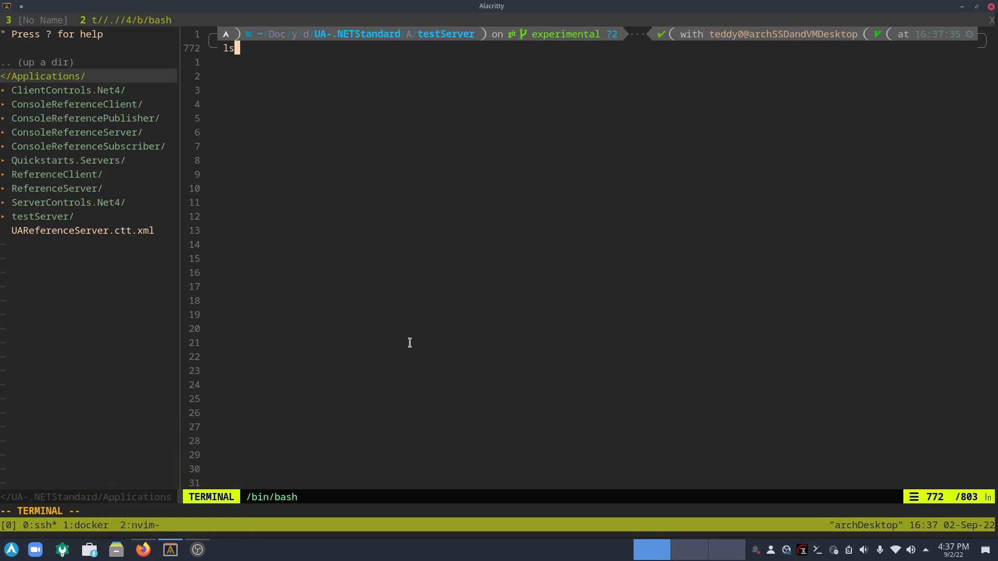
pyautogui.press('Return')
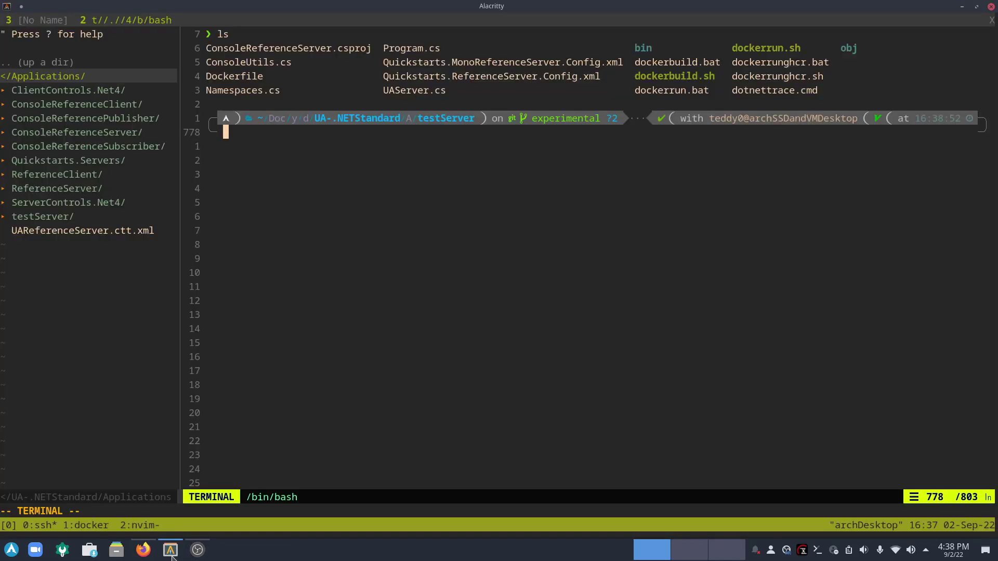
pyautogui.write('do')
pyautogui.write('tnet run')
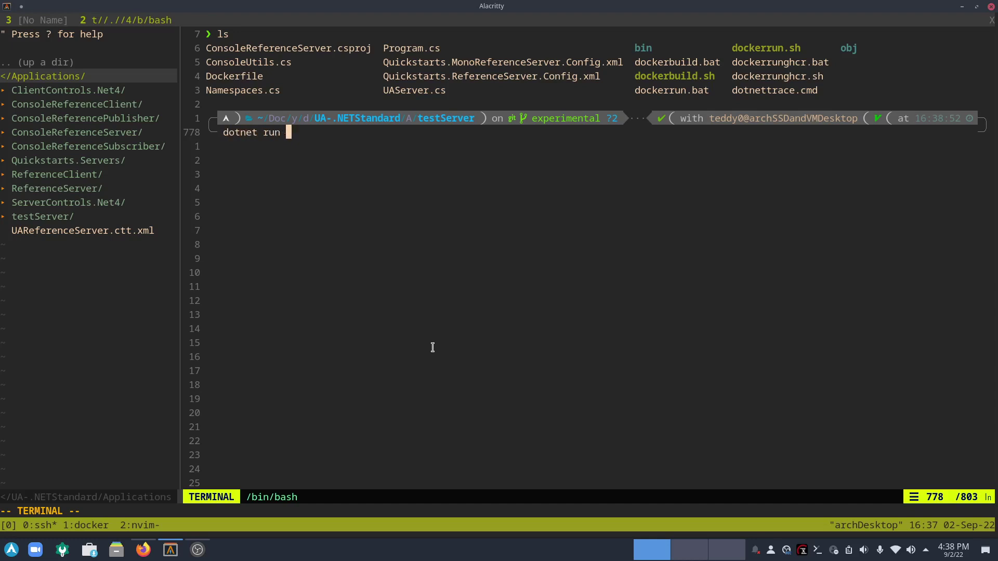
pyautogui.press('Return')
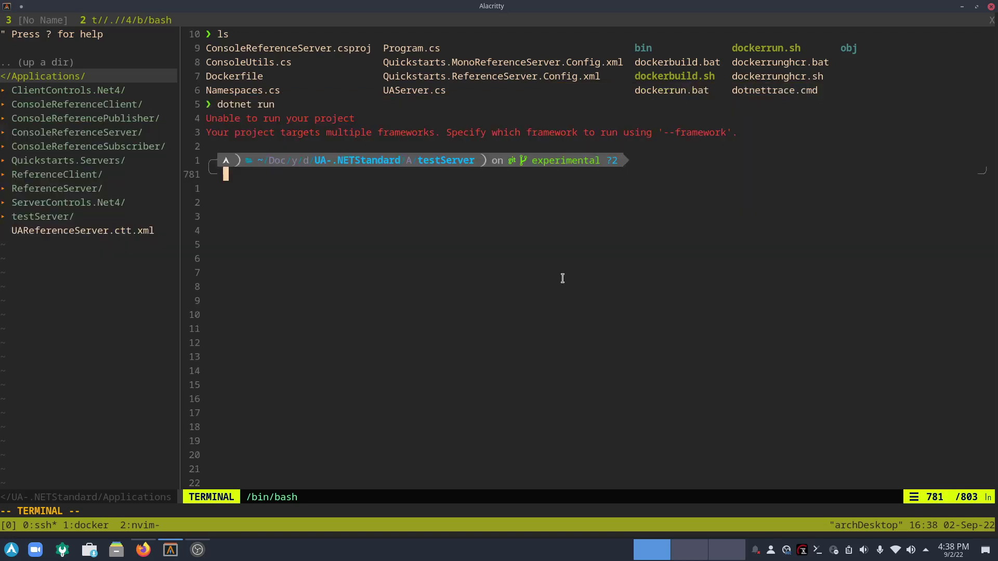
# - Run the server twice with --framework net6.0, highlighting the TCP listener socket error
pyautogui.press('Up')
pyautogui.press('Down')
pyautogui.press('Up')
pyautogui.write('--')
pyautogui.write('framework ne')
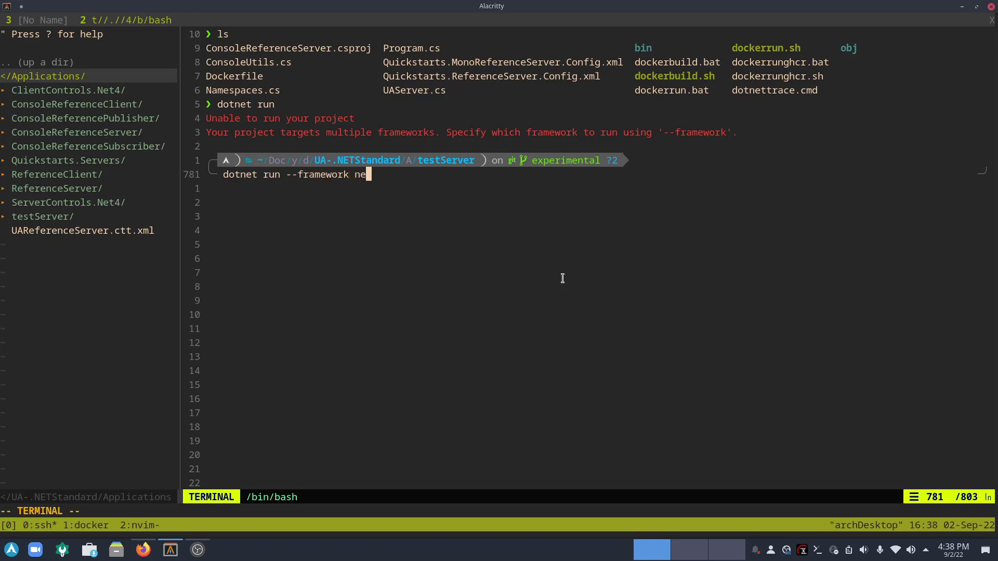
pyautogui.write('t6.0')
pyautogui.press('Return')
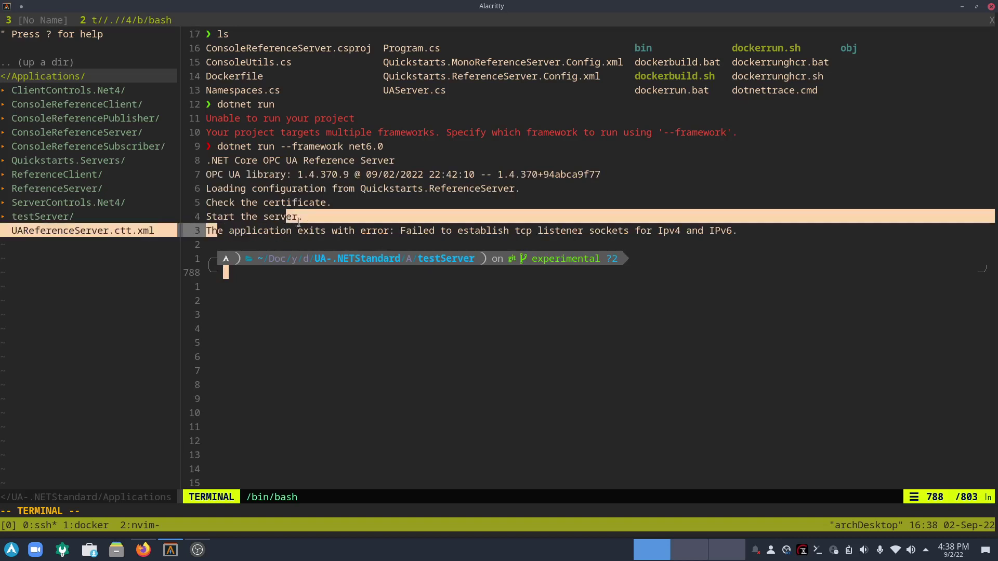
pyautogui.moveTo(218, 229); pyautogui.dragTo(450, 231)
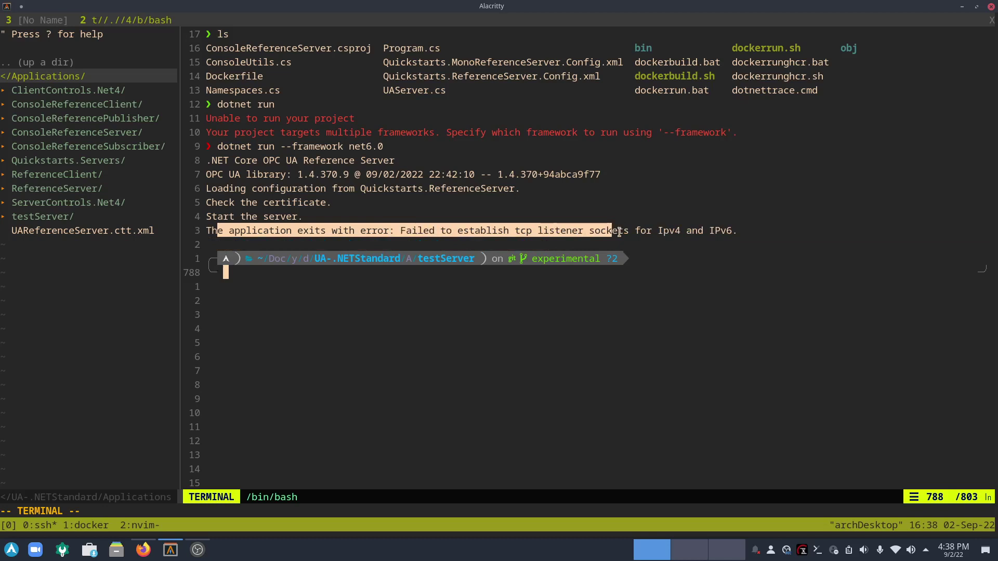
pyautogui.moveTo(450, 231); pyautogui.dragTo(739, 232)
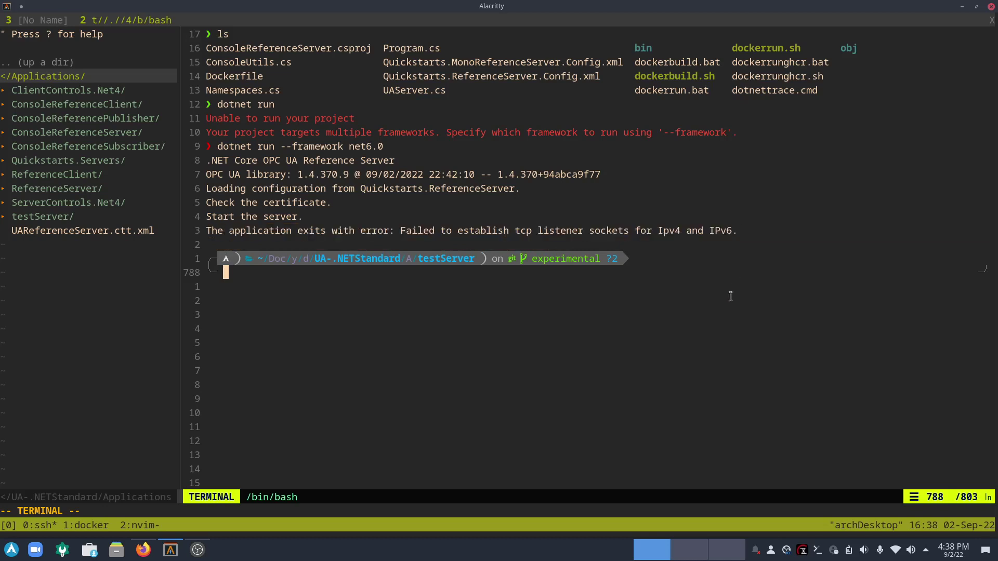
pyautogui.press('Up')
pyautogui.press('Return')
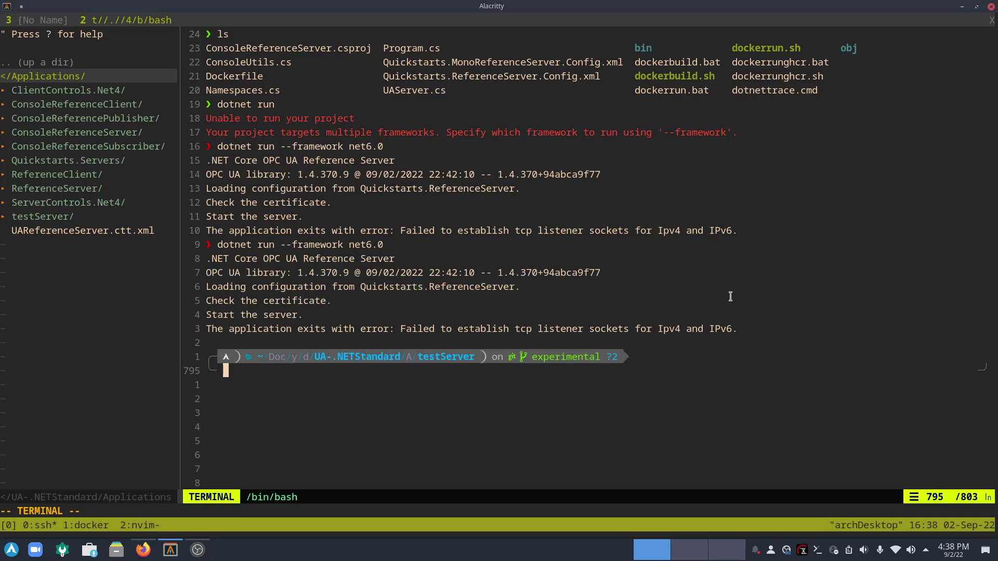
# - Switch between tmux windows 1 and 2
pyautogui.hotkey('ctrl', 'b')
pyautogui.press('1')
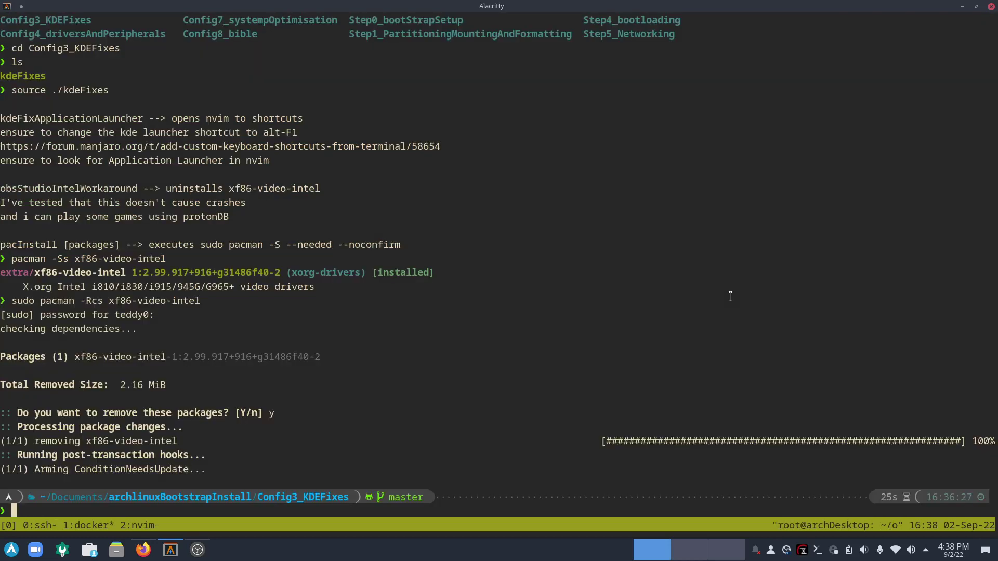
pyautogui.hotkey('ctrl', 'b')
pyautogui.press('2')
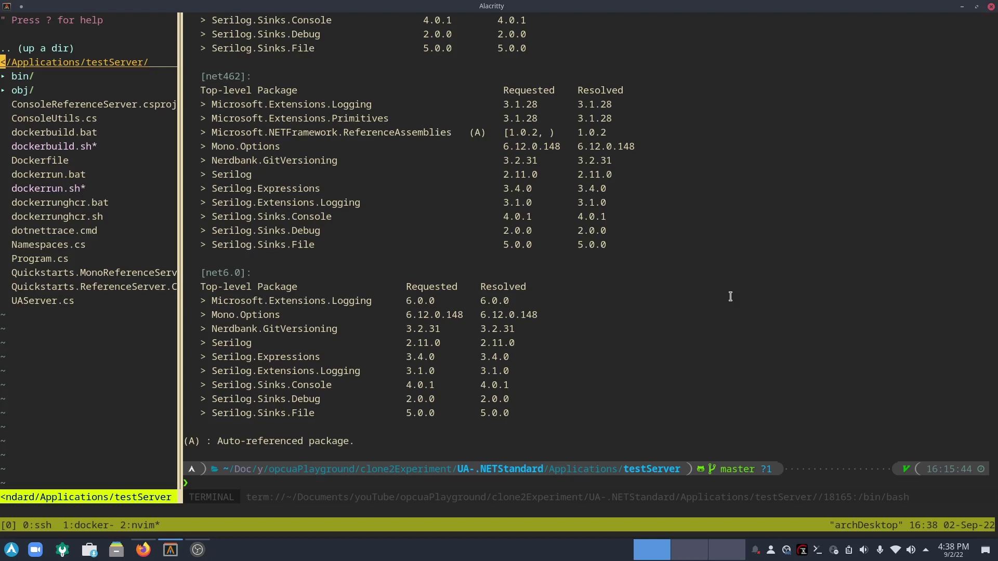
pyautogui.hotkey('ctrl', 'b')
pyautogui.write('0')
pyautogui.write('ls')
# - List the files and clear the terminal screen
pyautogui.press('Return')
pyautogui.write('clera')
pyautogui.press('Return')
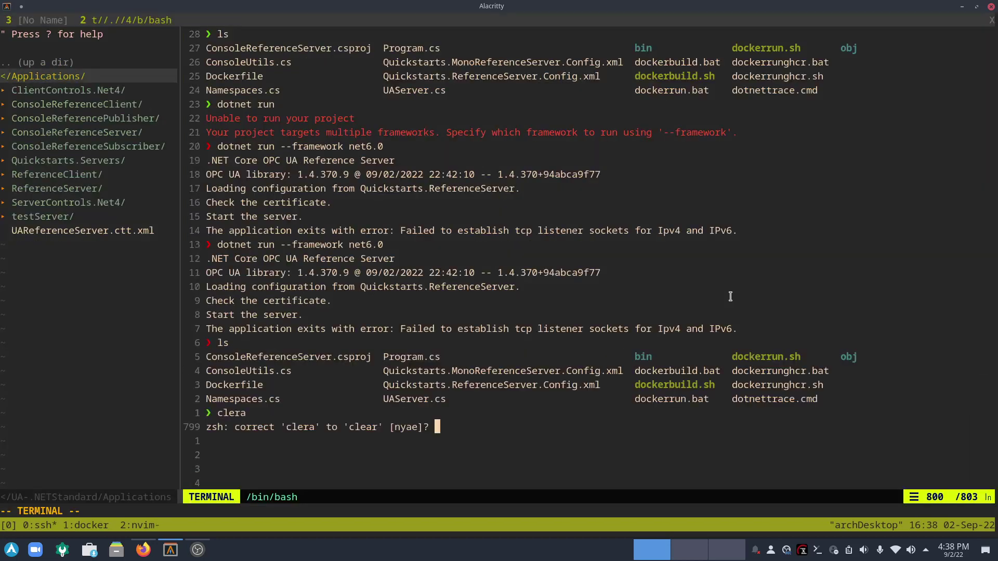
pyautogui.write('n')
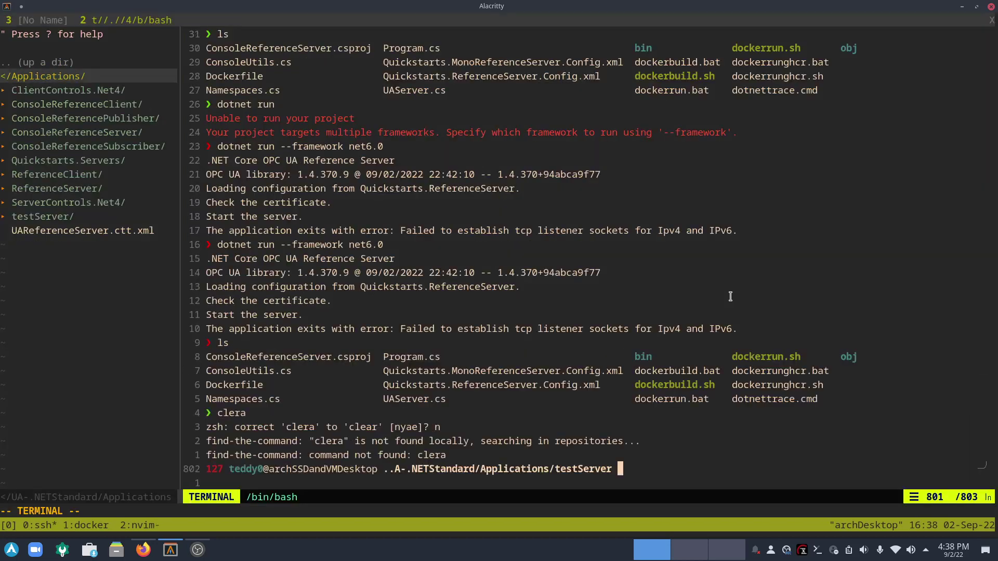
pyautogui.write('clear')
pyautogui.press('Return')
pyautogui.write('ls')
pyautogui.press('Return')
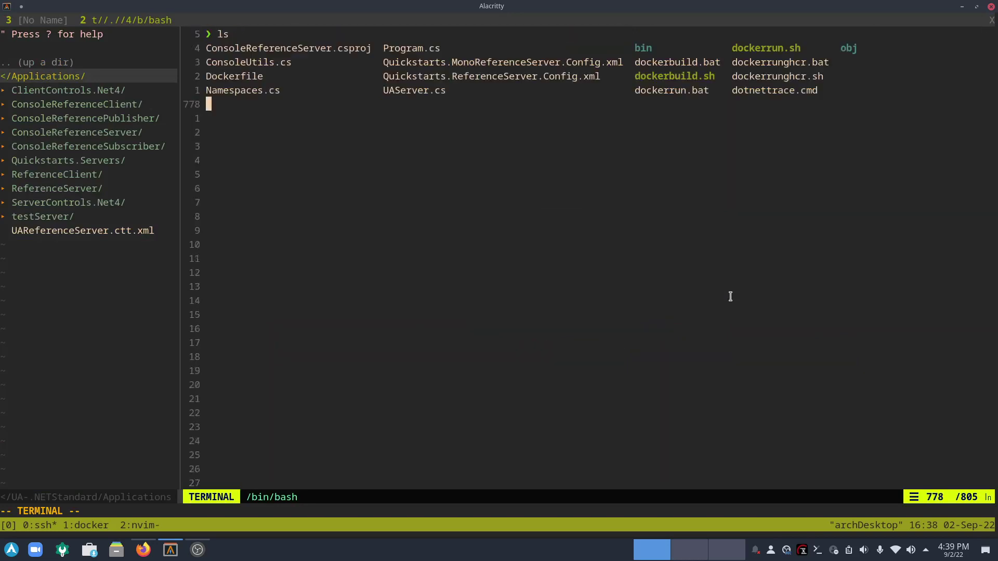
# - Return to tmux window 2 and focus the nvim terminal split
pyautogui.hotkey('ctrl', 'b')
pyautogui.write('1')
pyautogui.write('ls')
pyautogui.press('Return')
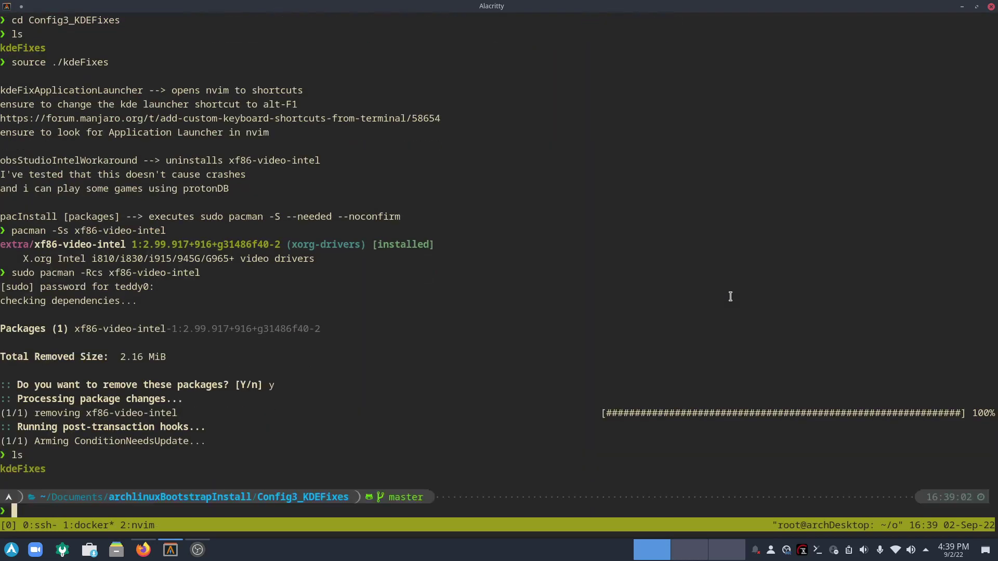
pyautogui.hotkey('ctrl', 'b')
pyautogui.press('2')
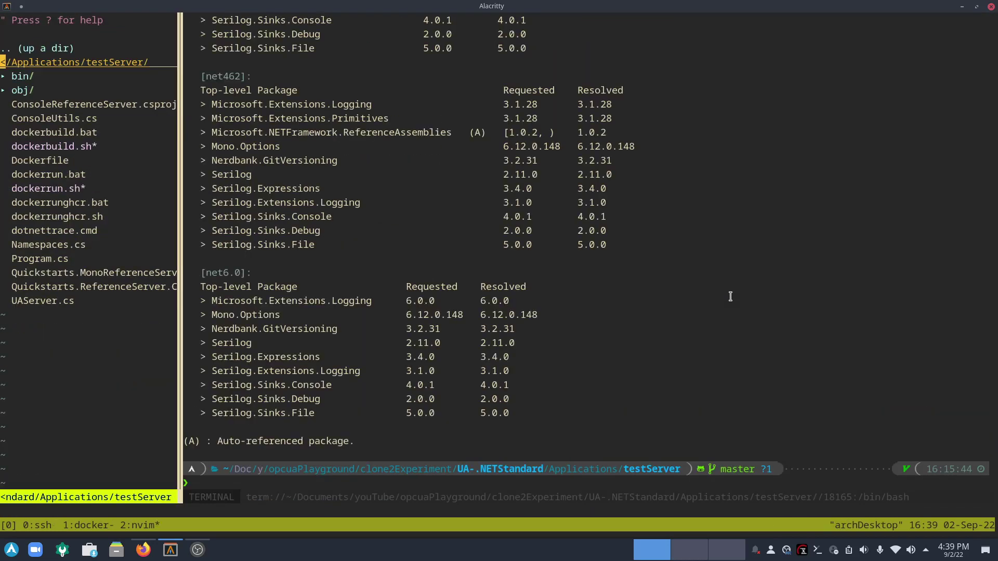
pyautogui.hotkey('ctrl', 'w')
pyautogui.write('l')
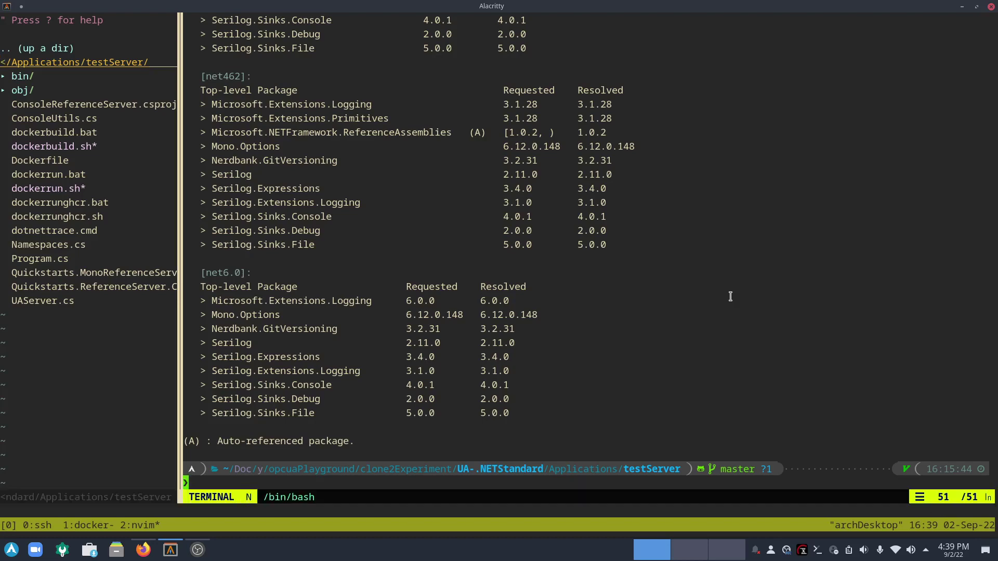
pyautogui.write(':qa!')
# - Quit nvim with :qa!, clear and list files, then build testServer with dotnet build
pyautogui.press('Return')
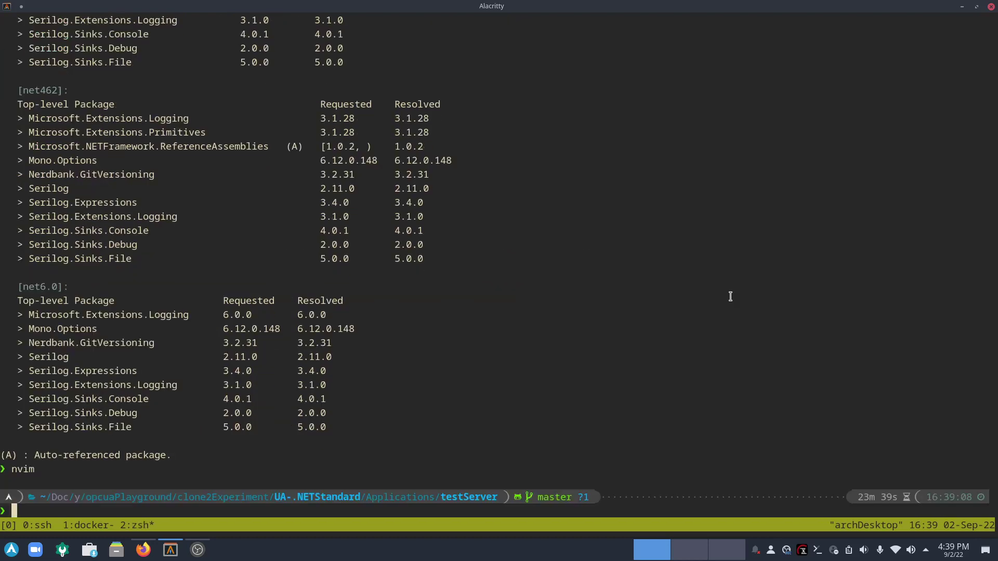
pyautogui.write('clear')
pyautogui.press('Return')
pyautogui.write('ls')
pyautogui.press('Return')
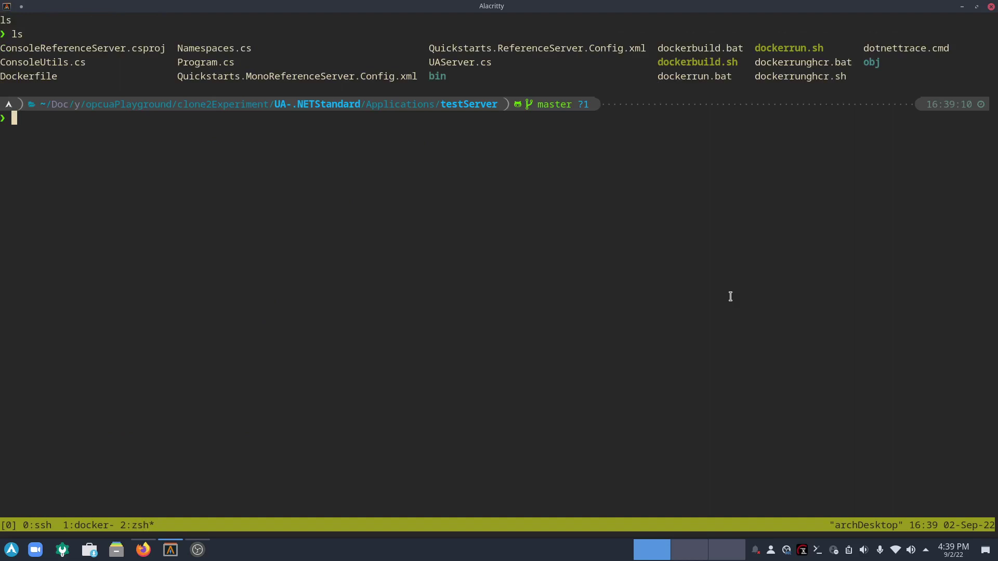
pyautogui.write('do')
pyautogui.write('tnet build')
pyautogui.press('Return')
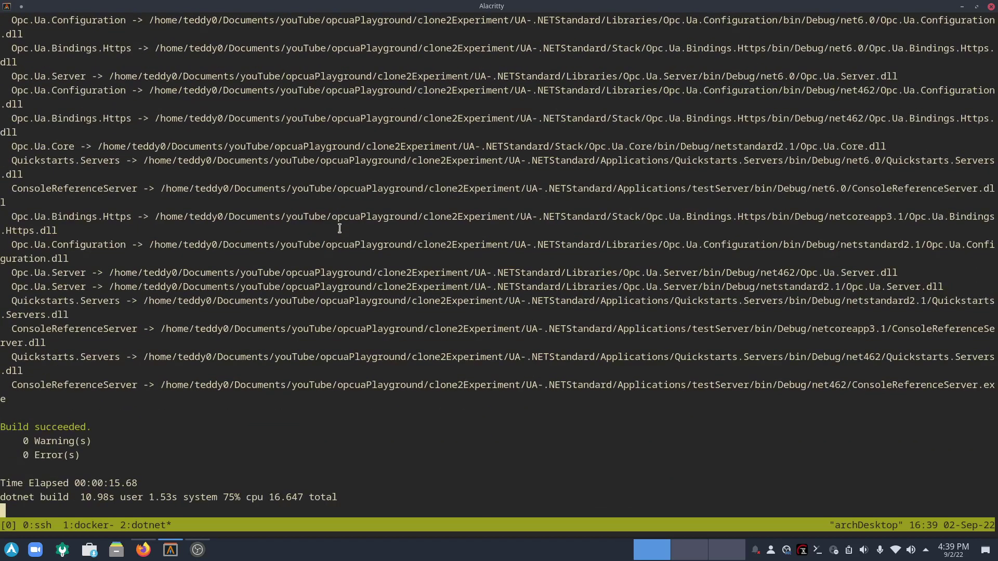
pyautogui.write('ls')
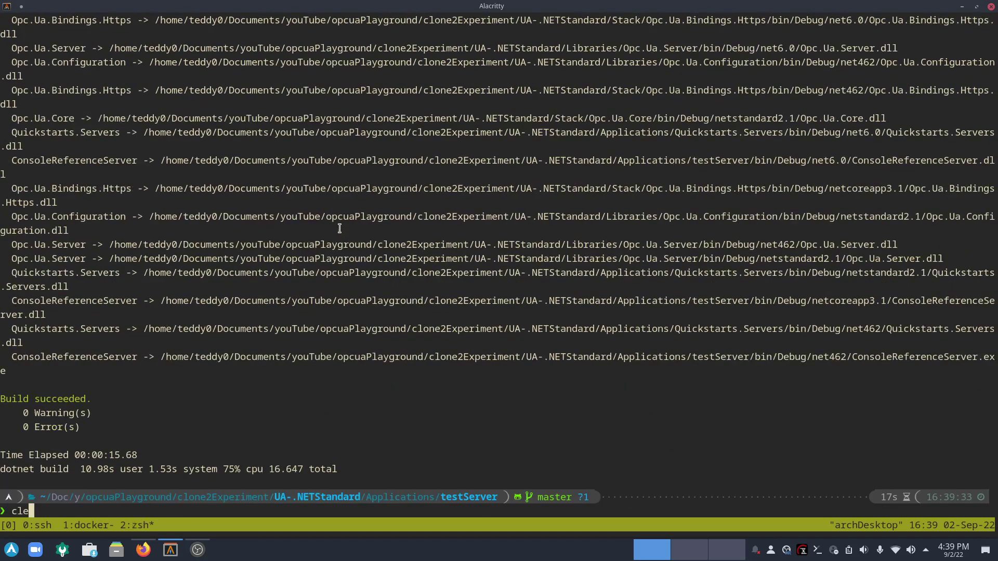
# - Start the server with --framework net6.0, highlight its endpoint output, then stop it with Ctrl-C
pyautogui.press('Return')
pyautogui.write('dotn')
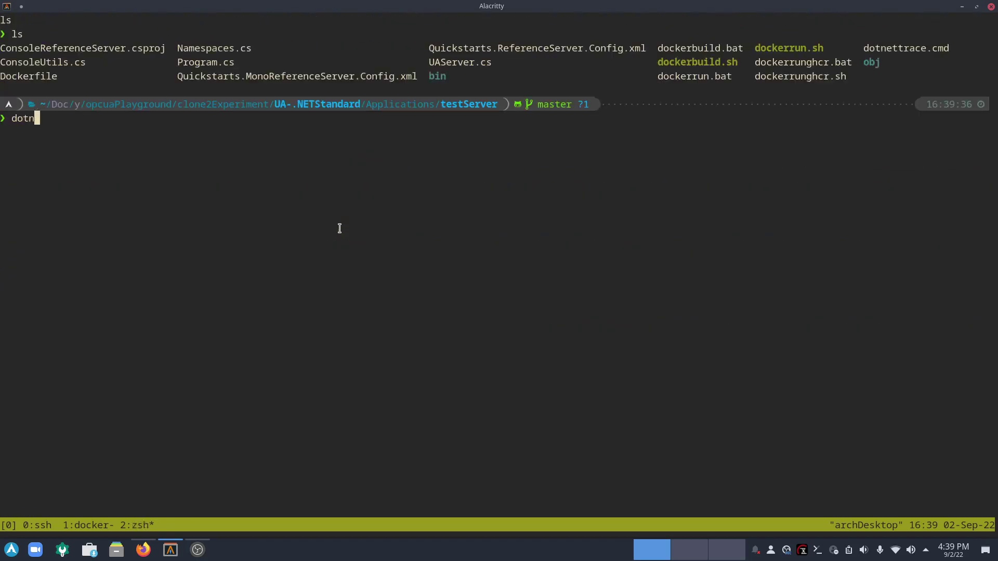
pyautogui.write('et run -')
pyautogui.write('-framework net.')
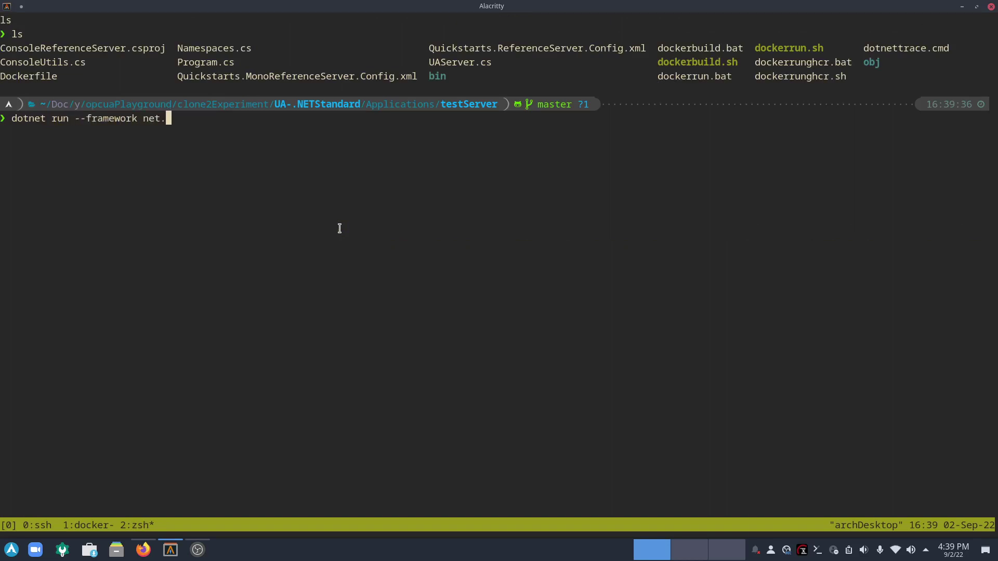
pyautogui.write('6.0')
pyautogui.press('Return')
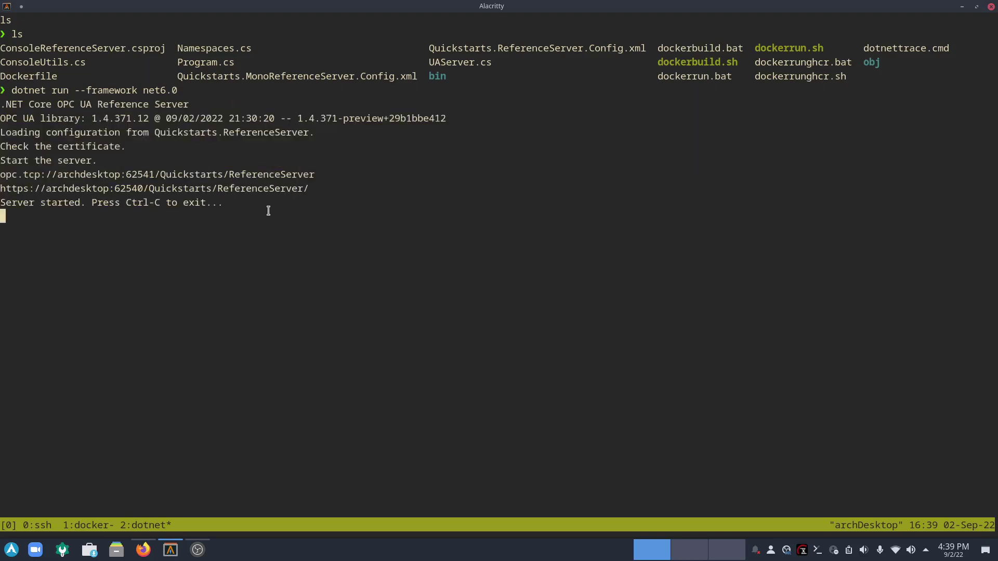
pyautogui.moveTo(223, 216); pyautogui.dragTo(228, 118)
pyautogui.click(299, 259)
pyautogui.hotkey('ctrl', 'c')
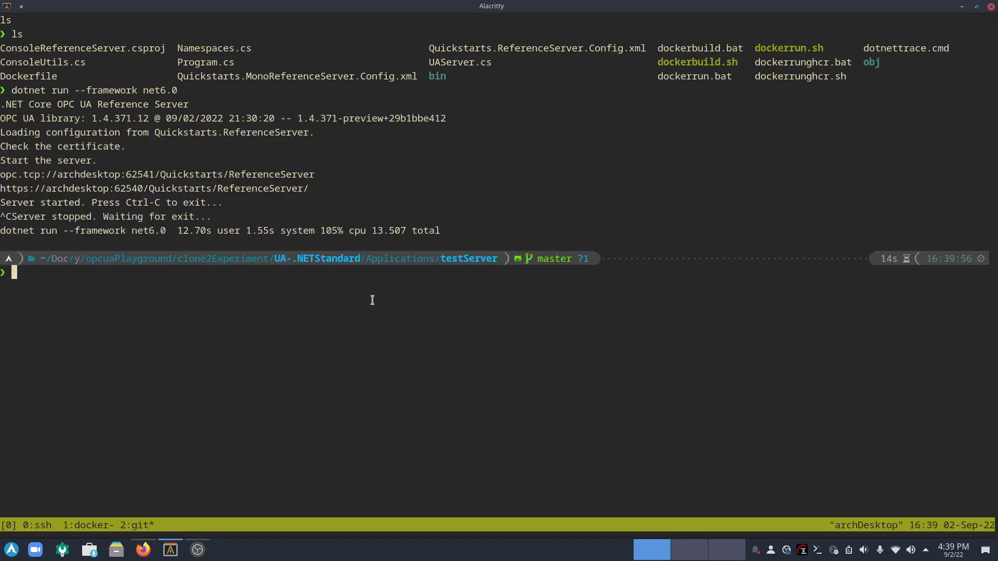
# - In tmux window 0, clear the screen and run 'sudo docker run -it archlinux'
pyautogui.hotkey('ctrl', 'b')
pyautogui.write('0clear')
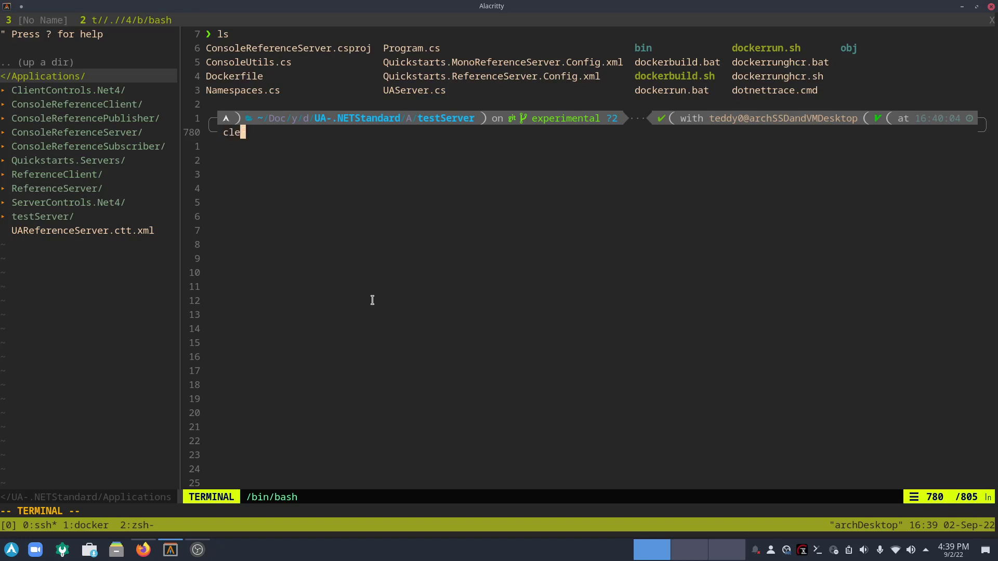
pyautogui.press('Return')
pyautogui.hotkey('ctrl', 'l')
pyautogui.write('sudo')
pyautogui.write('docker run')
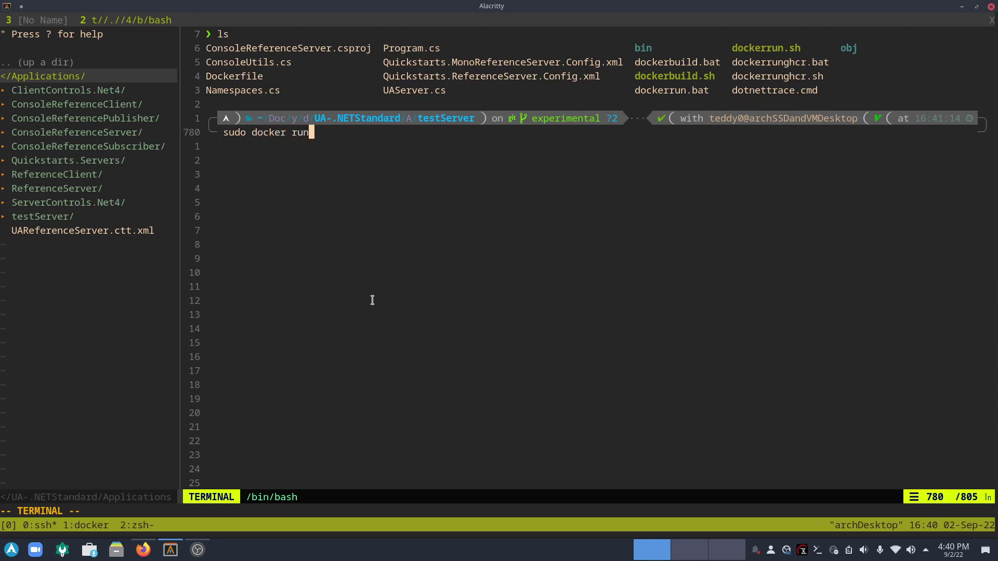
pyautogui.write(' -it archl')
pyautogui.write('inux')
pyautogui.press('Return')
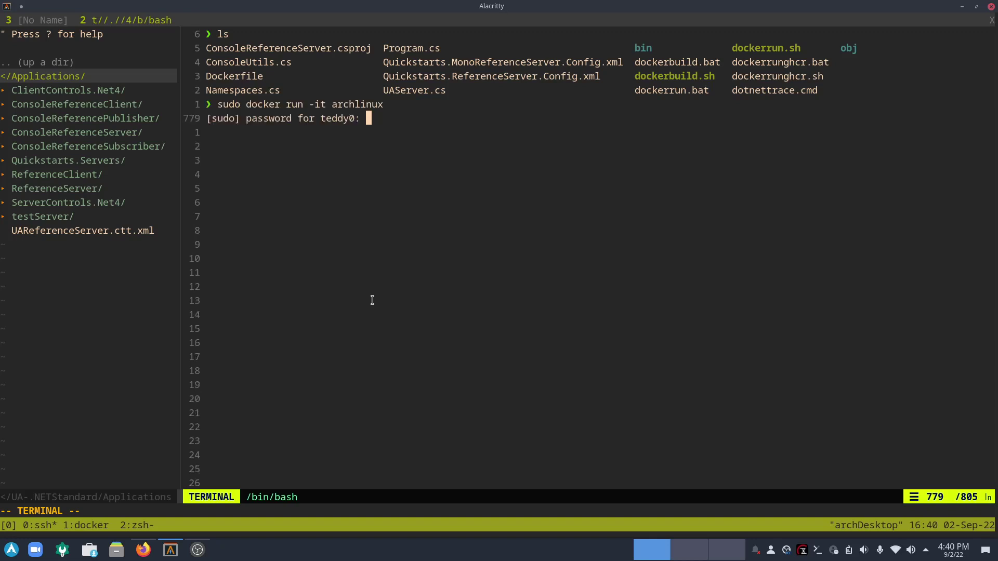
# - Enter the sudo password and explore the container's root and home directories
pyautogui.press('Return')
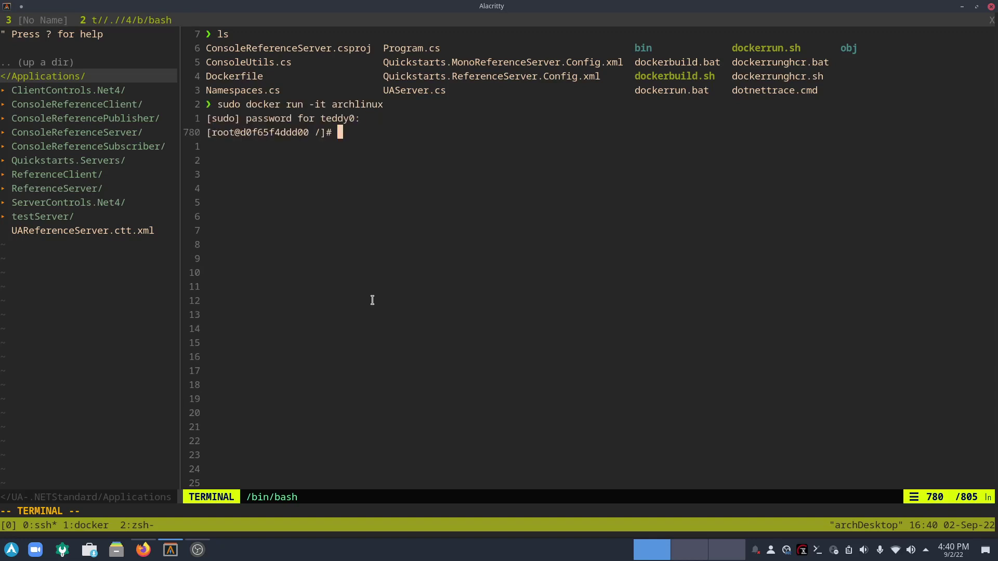
pyautogui.write('ls')
pyautogui.press('Return')
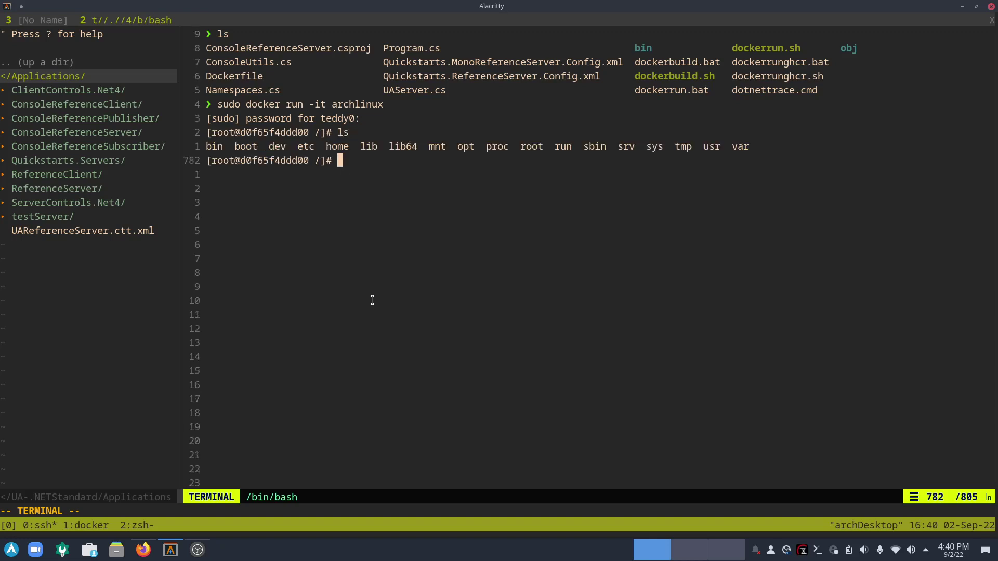
pyautogui.write('cd home/')
pyautogui.press('Return')
pyautogui.write('ls')
pyautogui.press('Return')
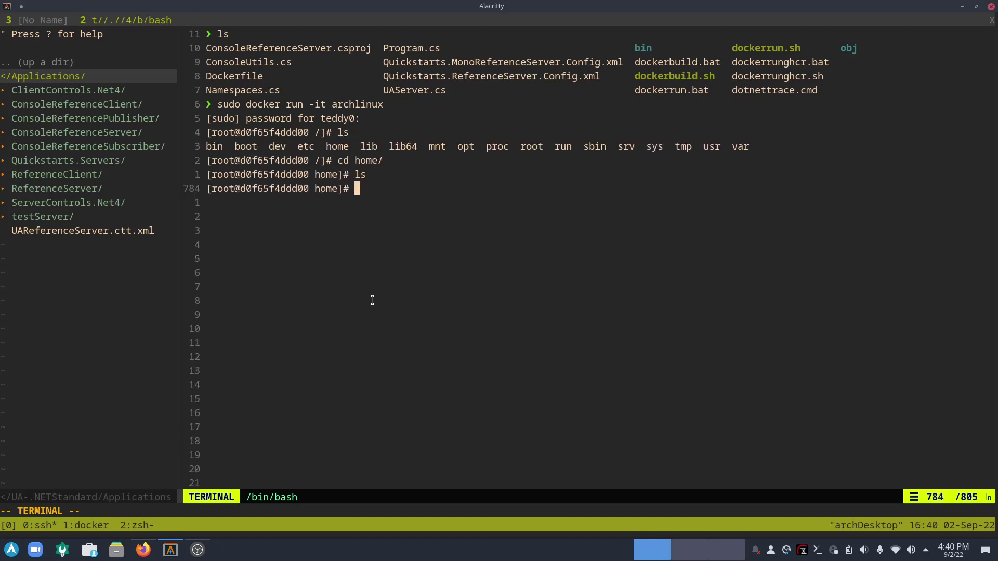
pyautogui.write('cd ..')
pyautogui.press('Return')
pyautogui.write('ls')
pyautogui.press('Return')
pyautogui.write('cd')
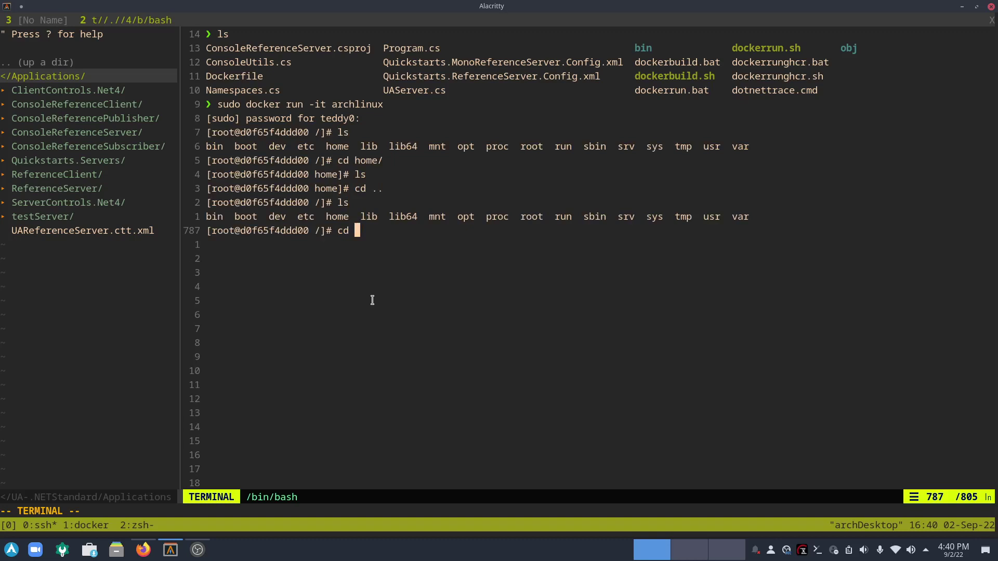
pyautogui.press('BackSpace')
pyautogui.press('BackSpace')
pyautogui.press('BackSpace')
pyautogui.write('neofetch')
pyautogui.press('Return')
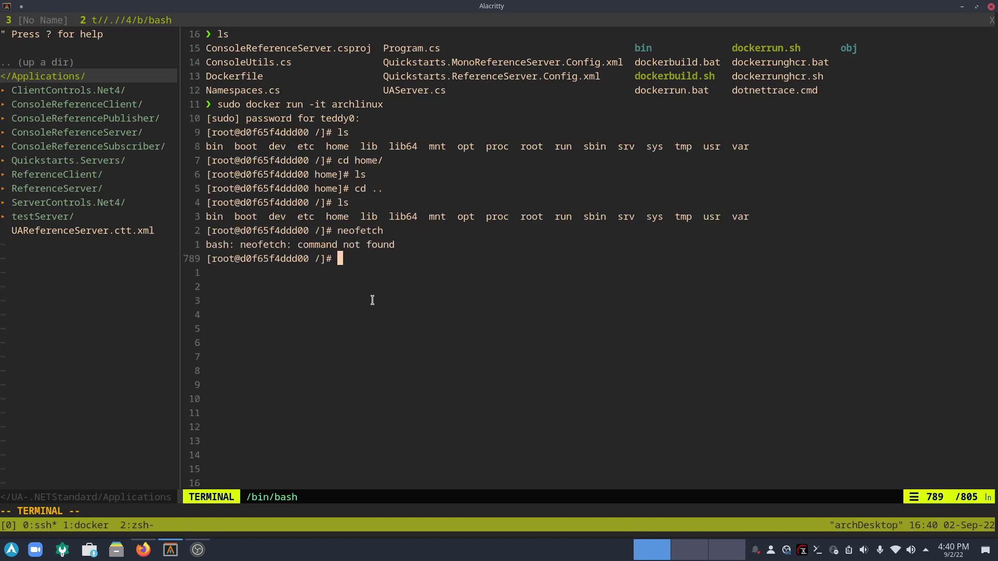
pyautogui.write('pacman ')
pyautogui.write('-Ss do')
pyautogui.write('tnet')
# - Search pacman for dotnet, upgrade with 'pacman -Syyu', and install git
pyautogui.press('Return')
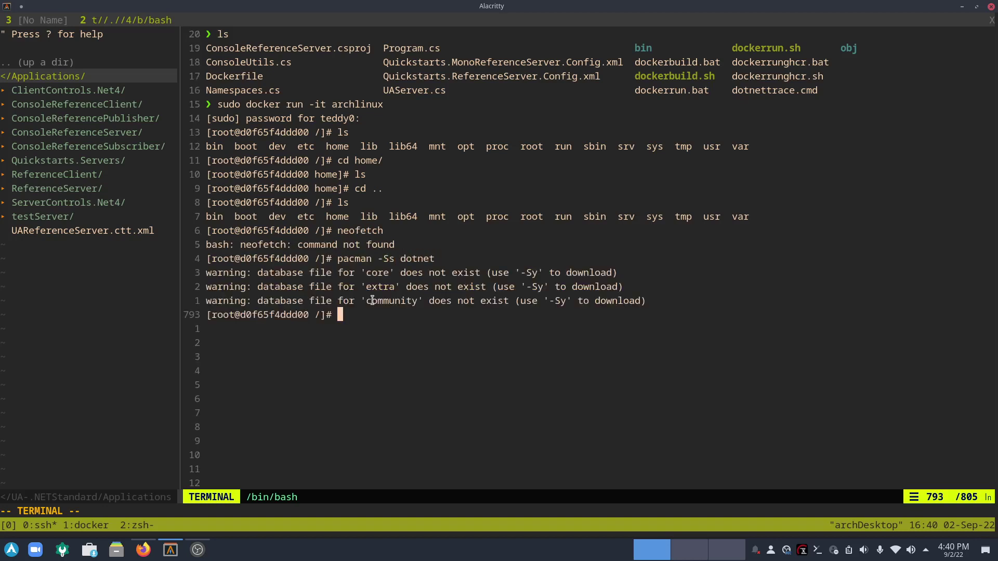
pyautogui.write('pacman -Sy')
pyautogui.write('yu')
pyautogui.press('Return')
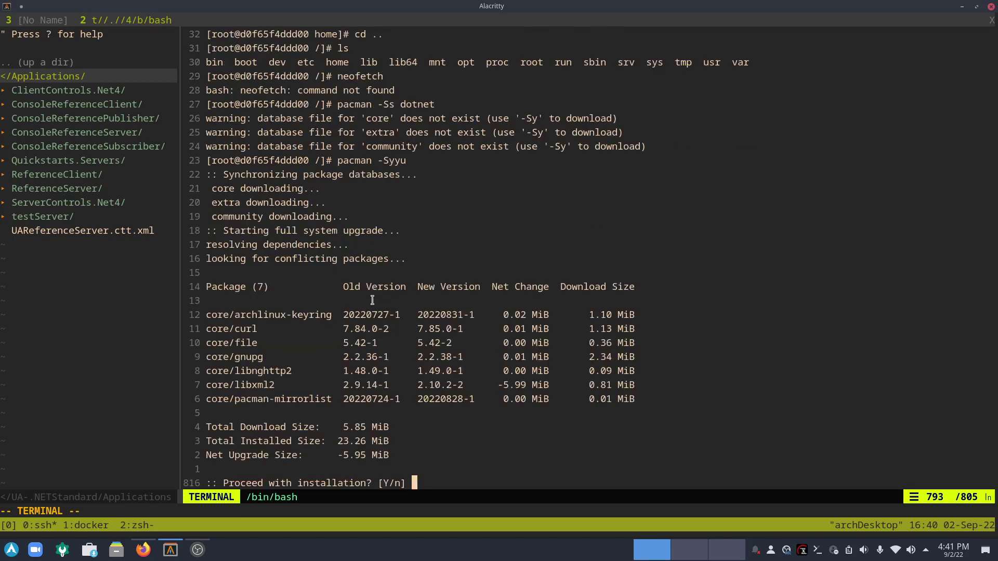
pyautogui.write('y')
pyautogui.press('Return')
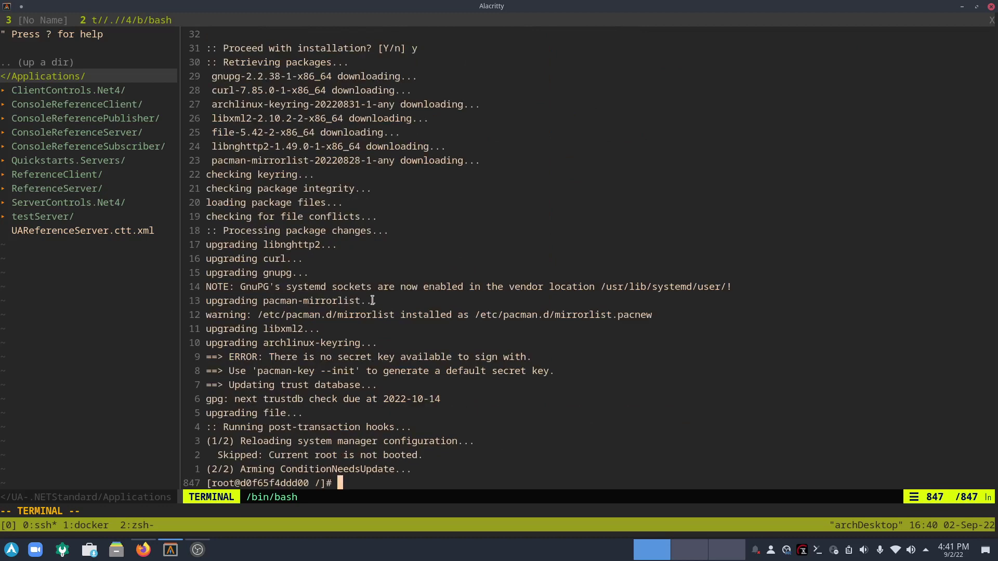
pyautogui.write('pacman -S gi')
pyautogui.write('t')
pyautogui.press('Return')
pyautogui.write('y')
pyautogui.press('Return')
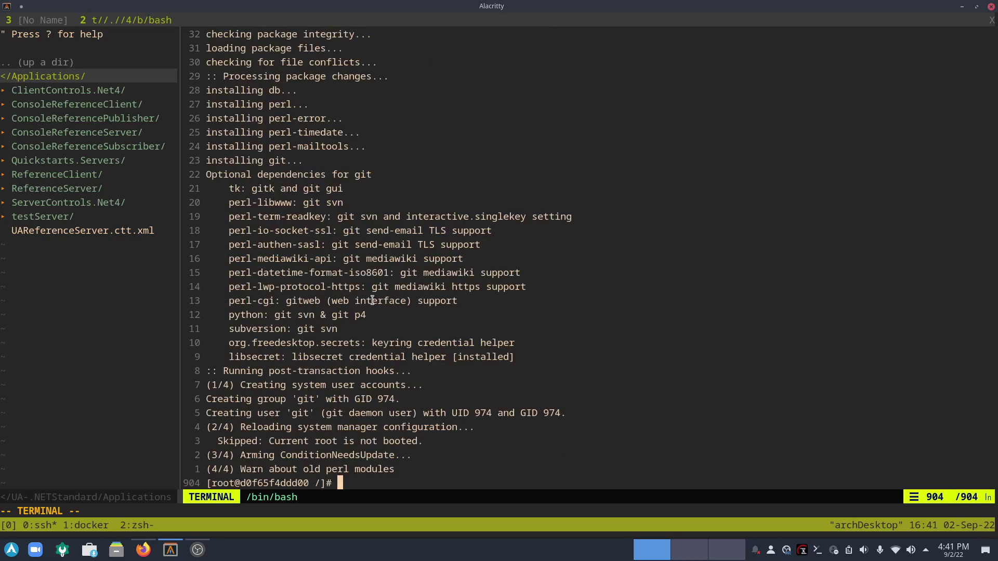
# - Clear the screen and search pacman for the dotnet-sdk and aspnet packages
pyautogui.hotkey('ctrl', 'l')
pyautogui.write('ls')
pyautogui.press('Return')
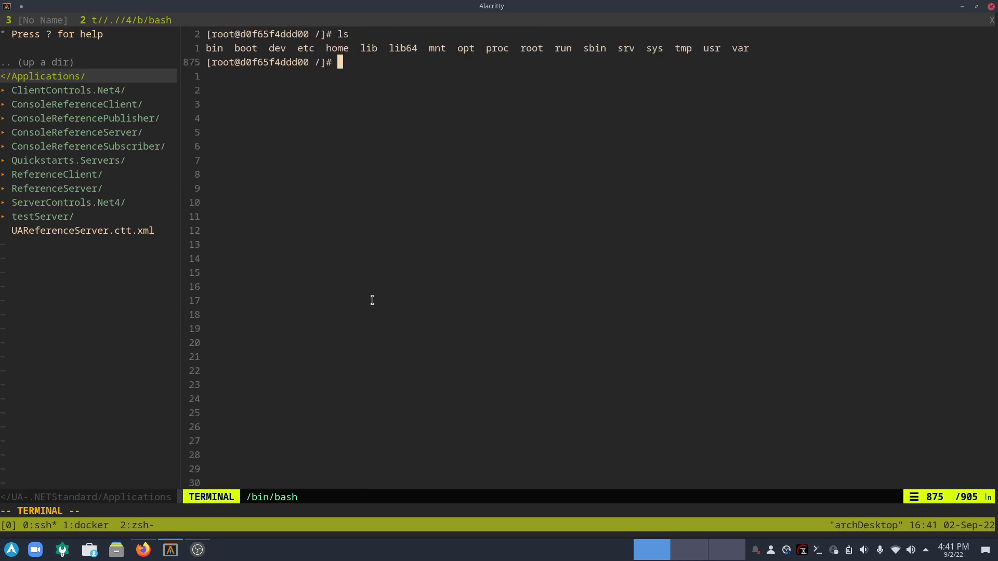
pyautogui.write('pa')
pyautogui.write('cman -Ss dotnet')
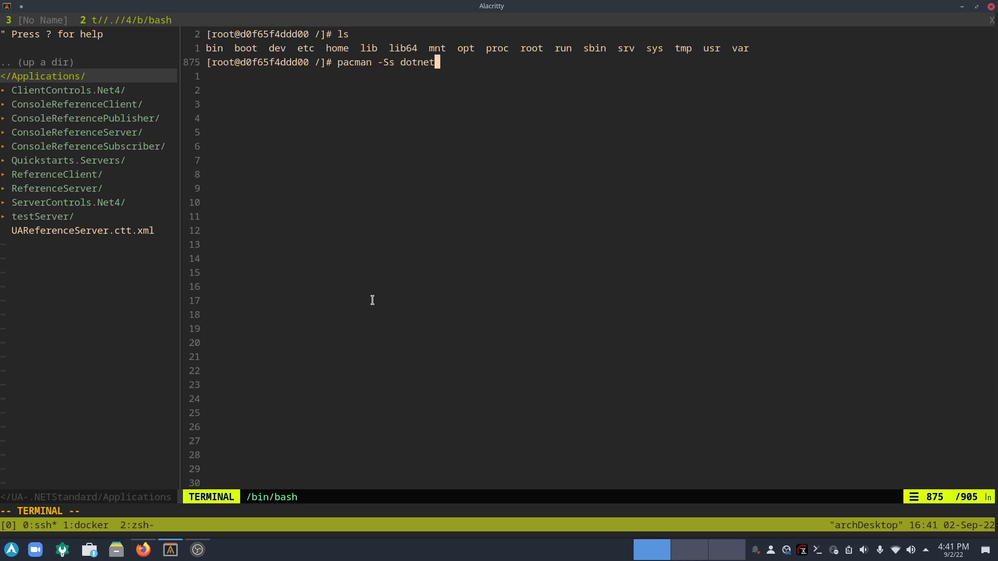
pyautogui.press('Return')
pyautogui.press('Up')
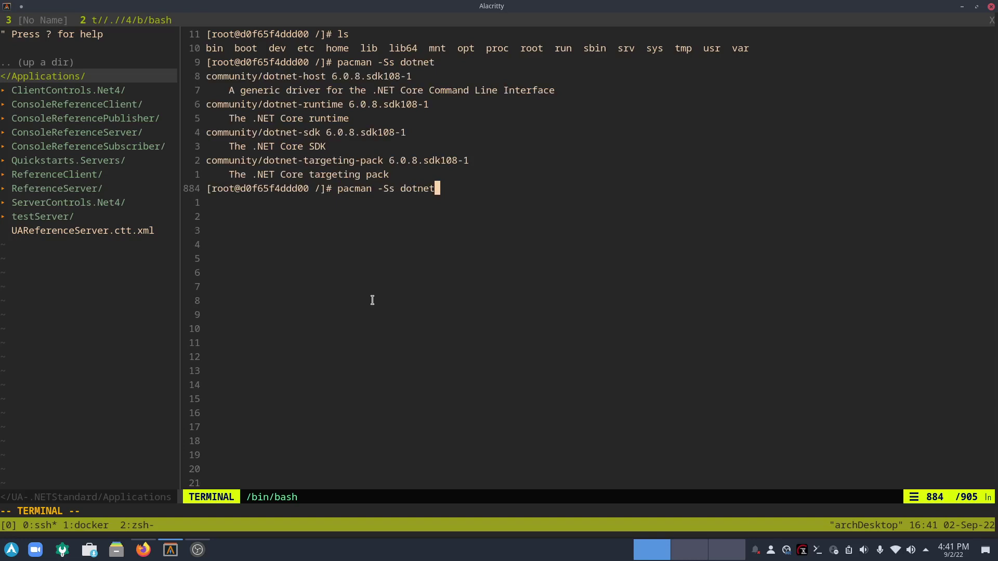
pyautogui.write('-sdkj')
pyautogui.press('BackSpace')
pyautogui.write('asp')
pyautogui.write('net')
pyautogui.press('Return')
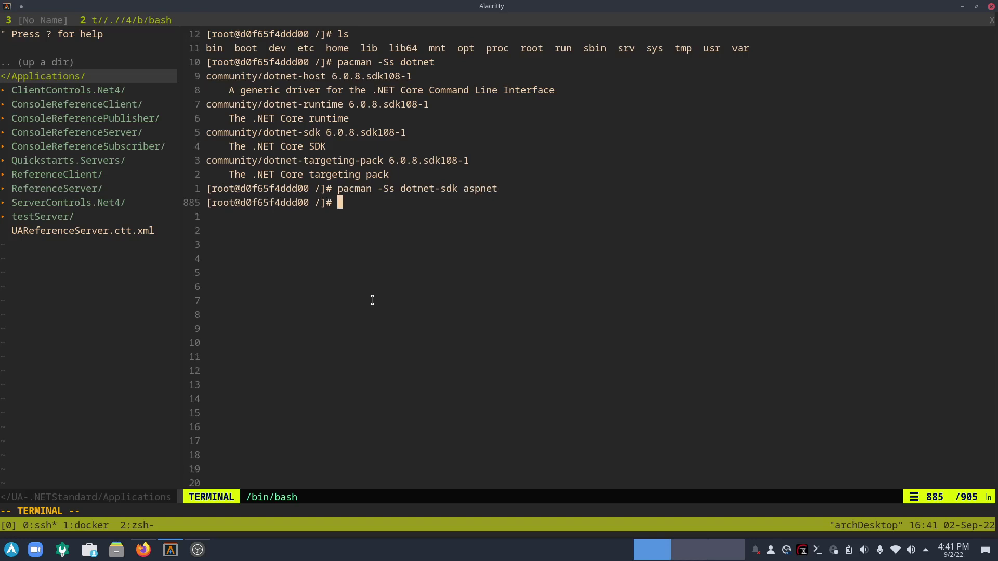
pyautogui.write('pacman -Ss asp')
pyautogui.write('net')
pyautogui.press('Return')
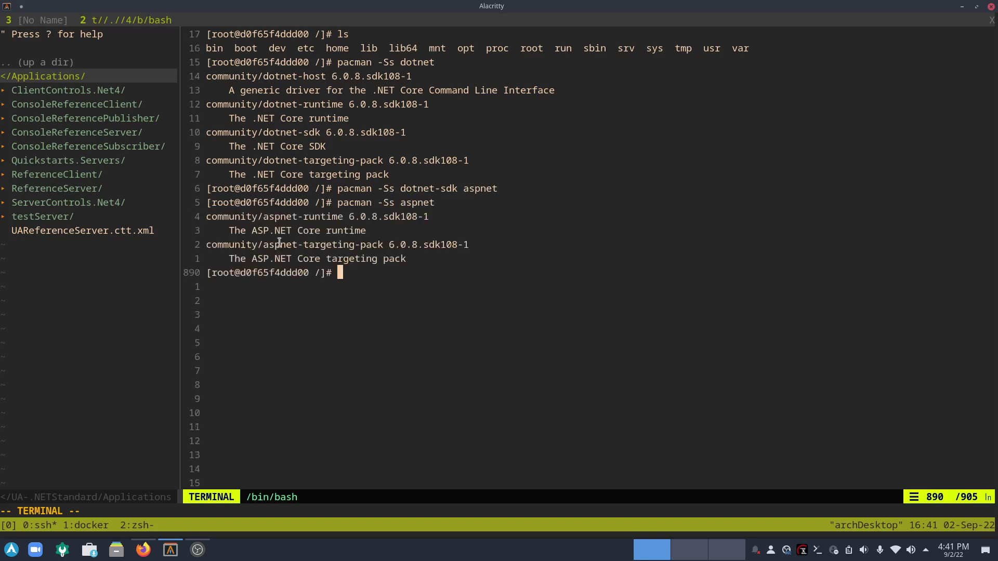
# - Install dotnet-sdk and aspnet-runtime with 'pacman -S', answering y
pyautogui.doubleClick(282, 218)
pyautogui.click(319, 263)
pyautogui.write('pacma')
pyautogui.write('n -S dotnet')
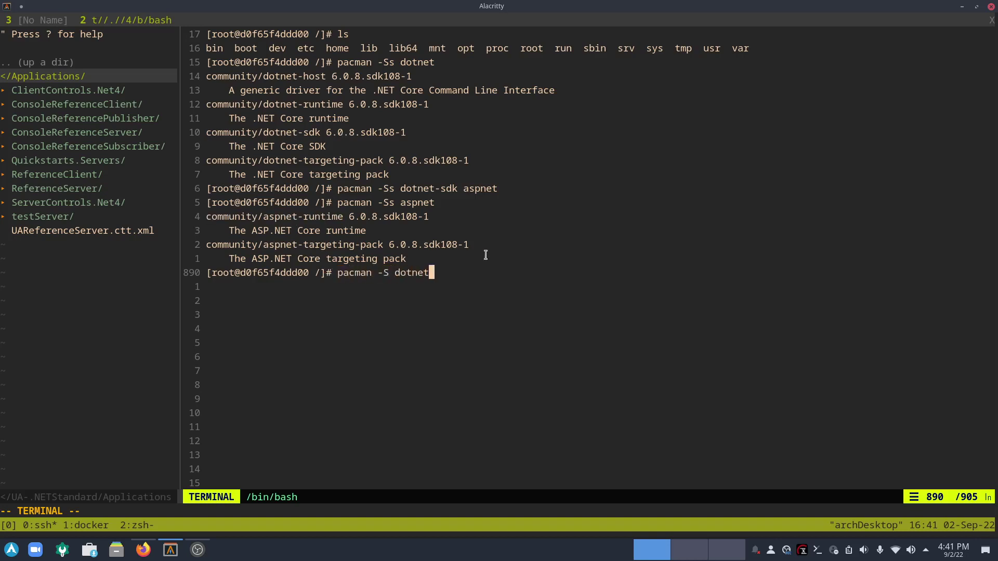
pyautogui.write('-sdk ')
pyautogui.write('aspnet-run')
pyautogui.write('time')
pyautogui.press('Return')
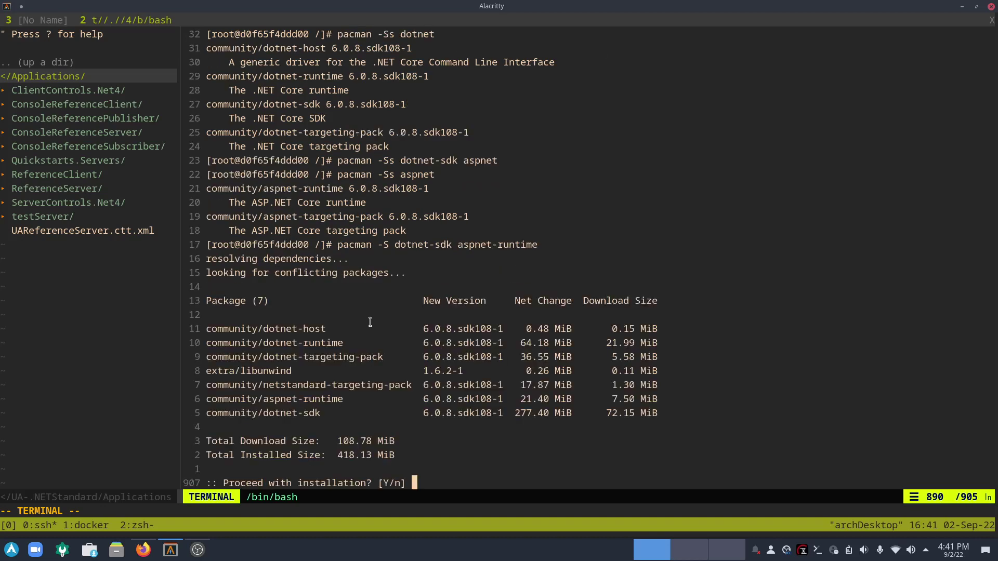
pyautogui.write('y')
pyautogui.press('Return')
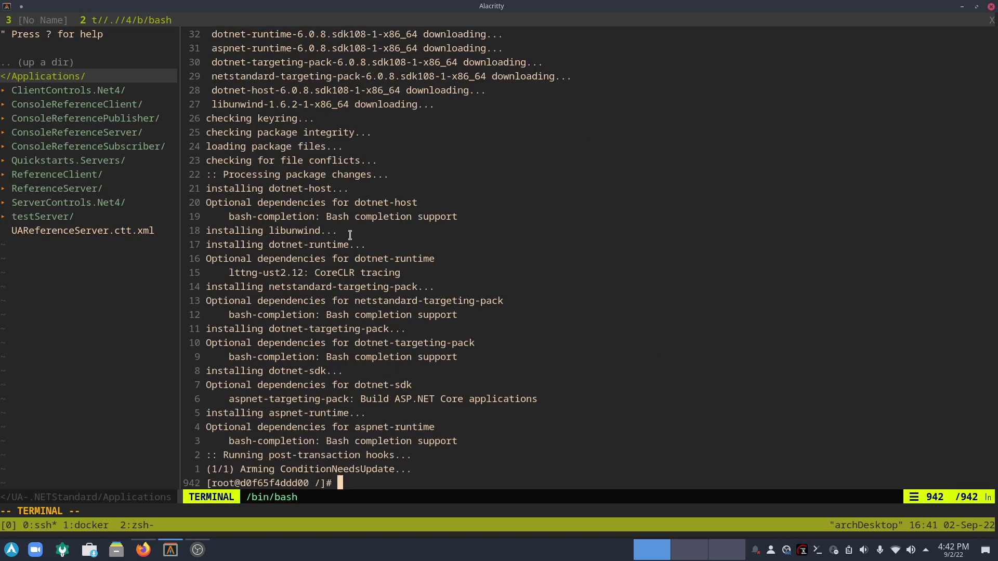
# - Clear the screen, try git status, then move into the /root home folder
pyautogui.hotkey('ctrl', 'l')
pyautogui.write('ls')
pyautogui.press('Return')
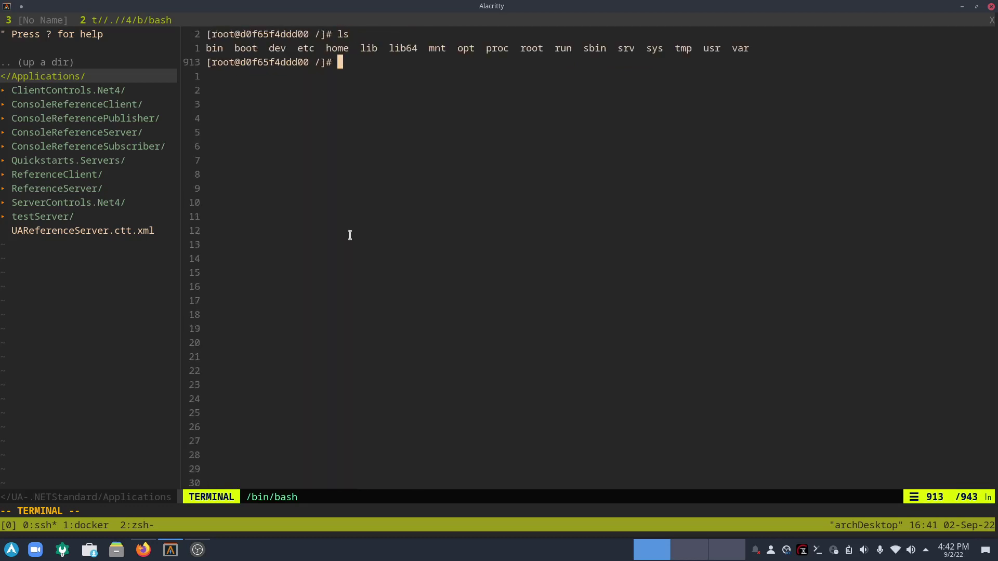
pyautogui.write('pacma')
pyautogui.write('n')
pyautogui.press('BackSpace')
pyautogui.press('BackSpace')
pyautogui.press('BackSpace')
pyautogui.press('BackSpace')
pyautogui.press('BackSpace')
pyautogui.press('BackSpace')
pyautogui.write('git status')
pyautogui.press('Return')
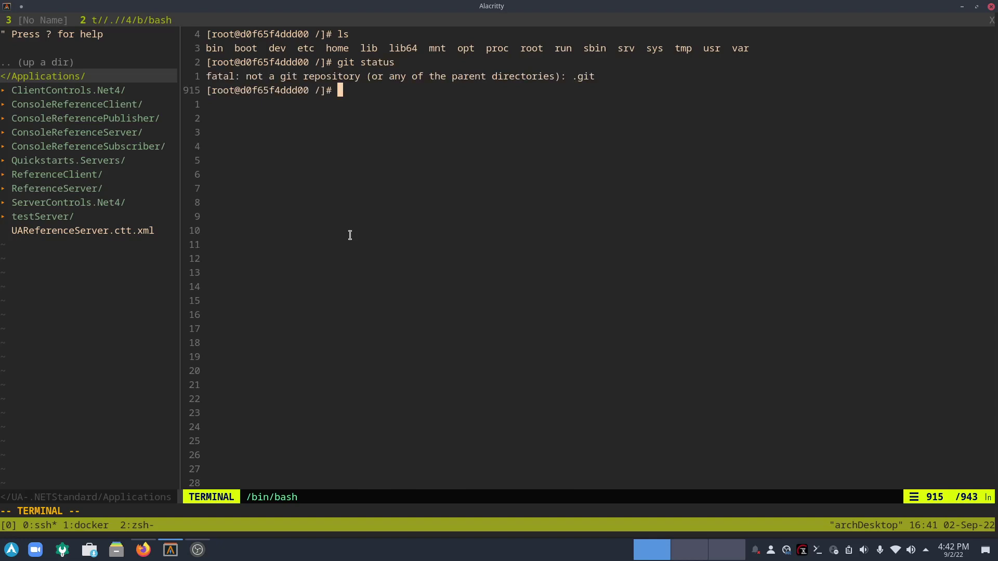
pyautogui.write('cd ro')
pyautogui.press('Tab')
pyautogui.press('Return')
pyautogui.write('ls')
pyautogui.press('Return')
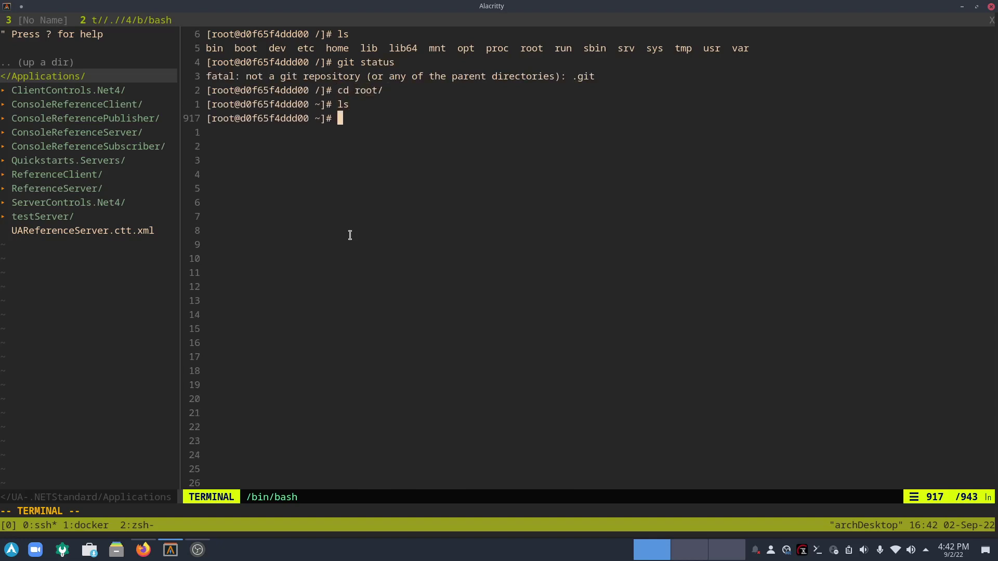
# - Copy the UA-.NETStandard HTTPS clone URL from GitHub's Code dropdown in Firefox
pyautogui.doubleClick(532, 48)
pyautogui.click(144, 550)
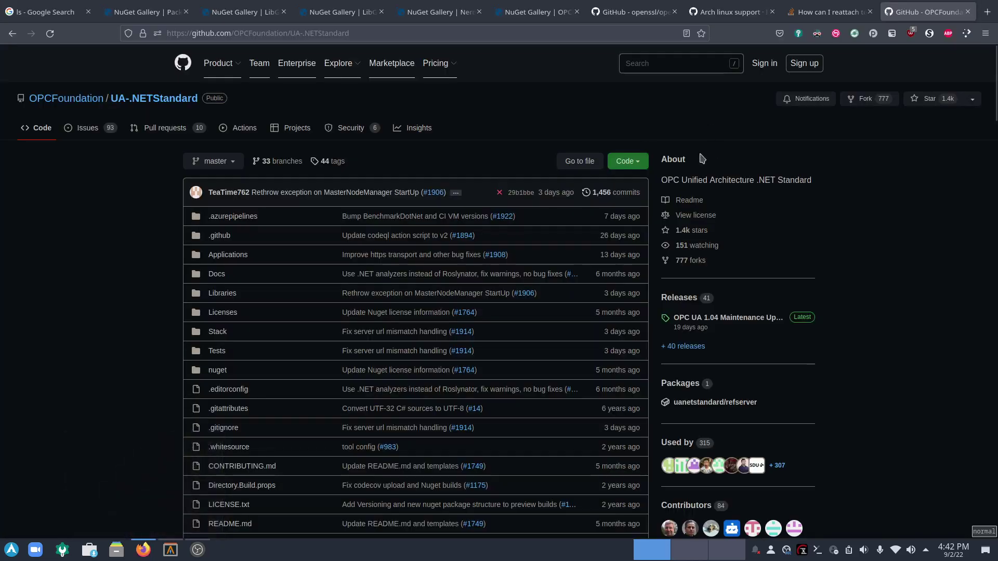
pyautogui.click(618, 165)
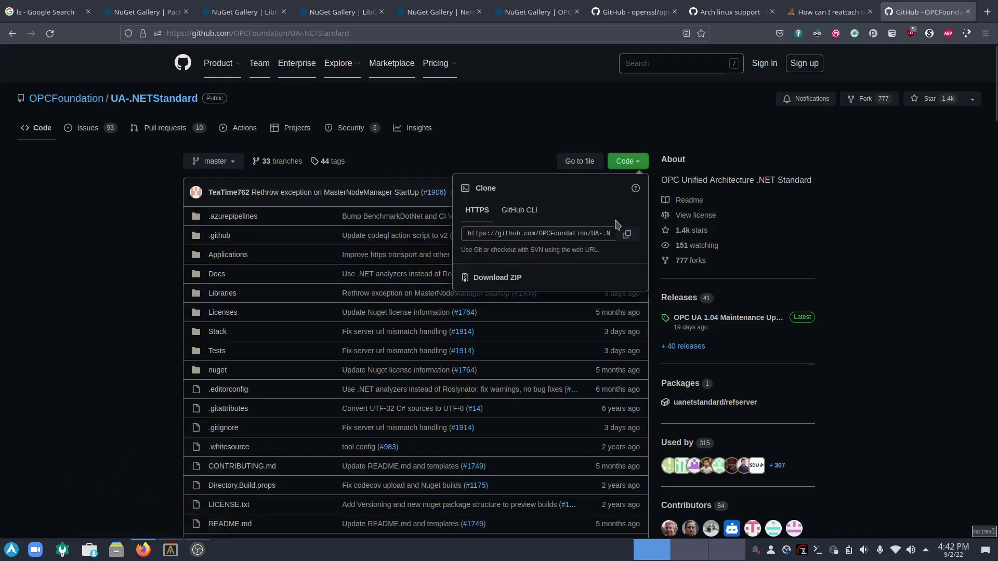
pyautogui.click(627, 233)
# - Run 'git clone' with the pasted UA-.NETStandard URL and list the home folder
pyautogui.hotkey('alt', 'Tab')
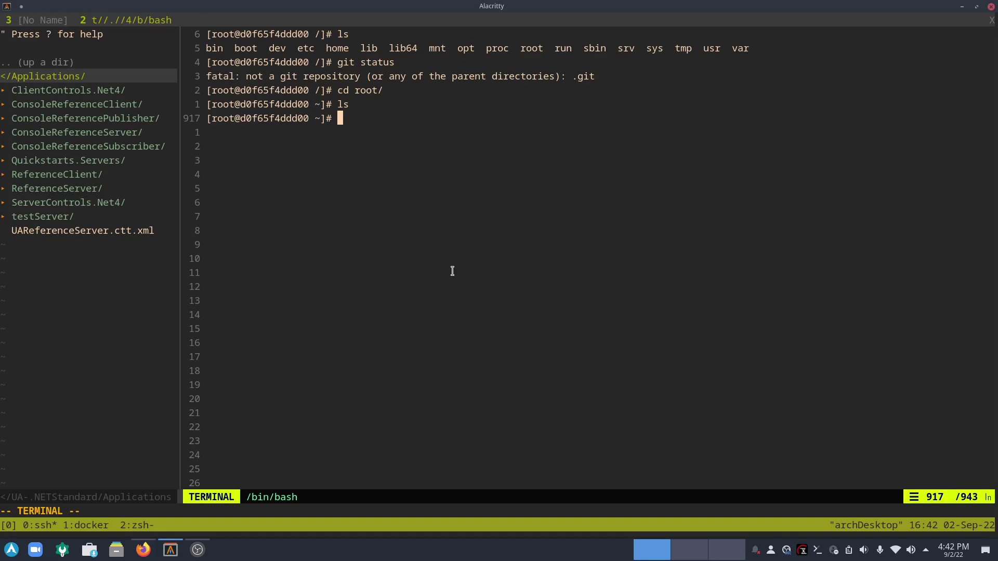
pyautogui.write('git clone')
pyautogui.hotkey('ctrl', 'shift', 'v')
pyautogui.press('Return')
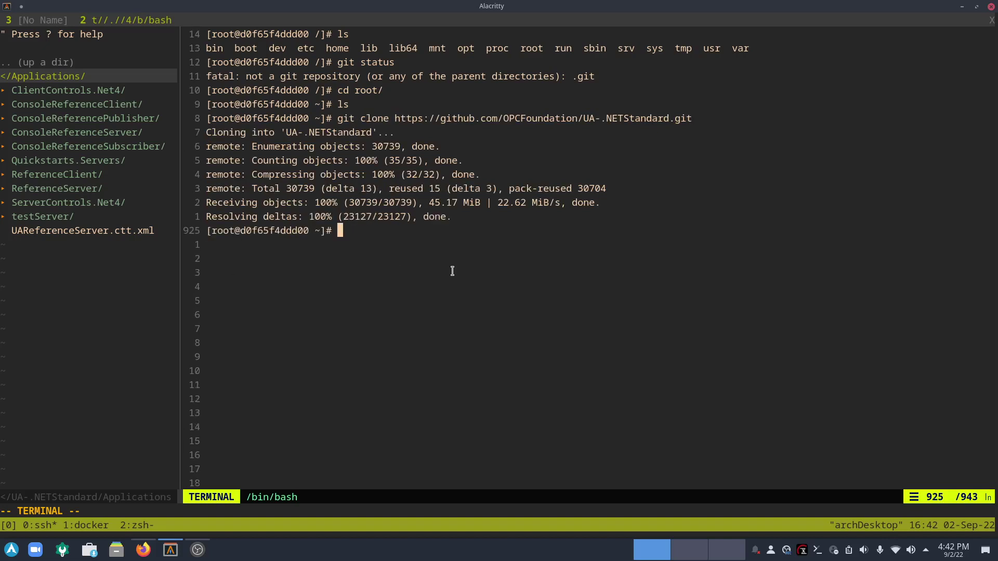
pyautogui.write('ls')
pyautogui.press('Return')
pyautogui.write('cd ')
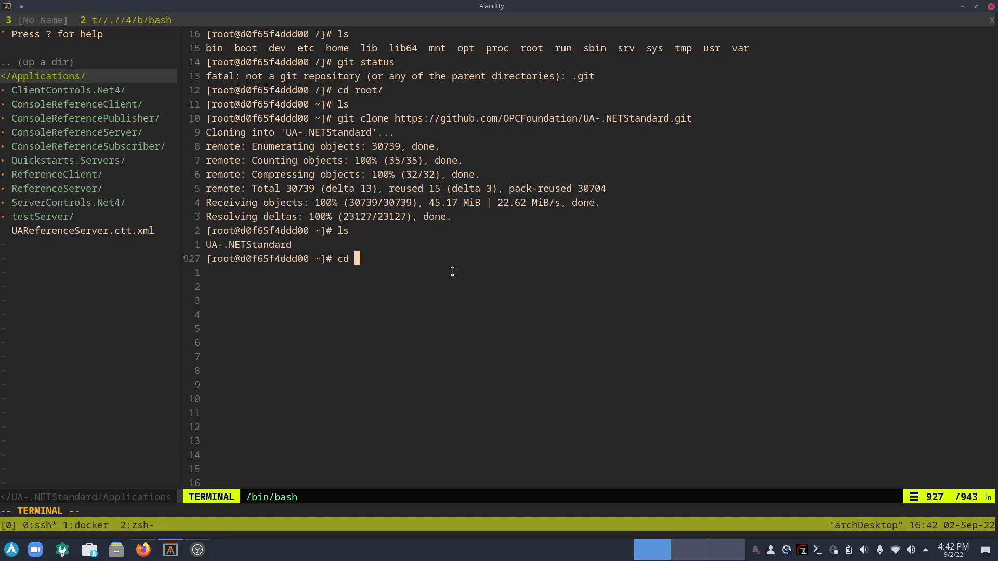
pyautogui.write('U')
# - Move into the UA-.NETStandard/Applications folder
pyautogui.press('Tab')
pyautogui.press('Return')
pyautogui.write('ls')
pyautogui.press('Return')
pyautogui.write('cd ')
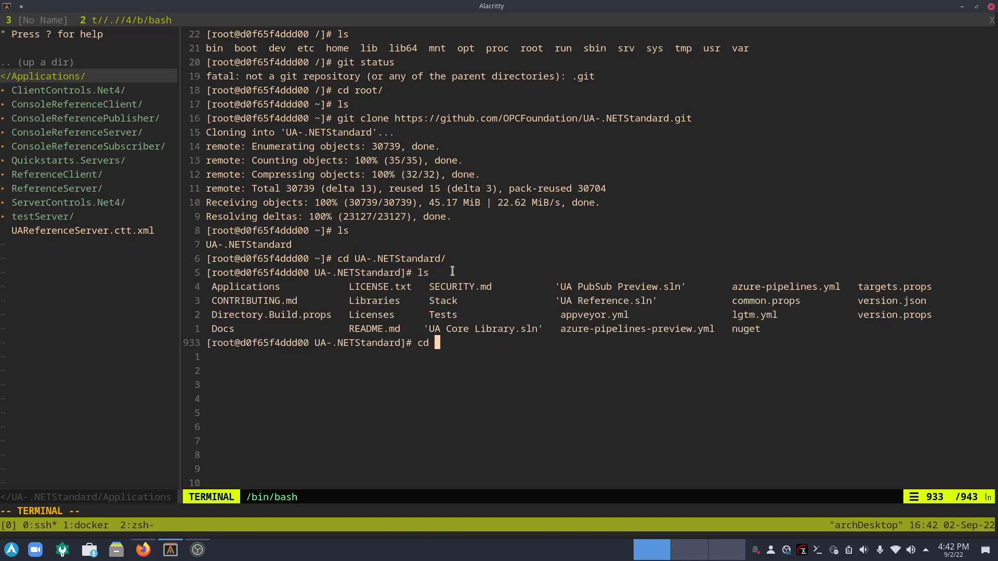
pyautogui.write('Ap')
pyautogui.press('Tab')
pyautogui.press('Return')
pyautogui.write('ls')
pyautogui.press('Return')
pyautogui.write('cd')
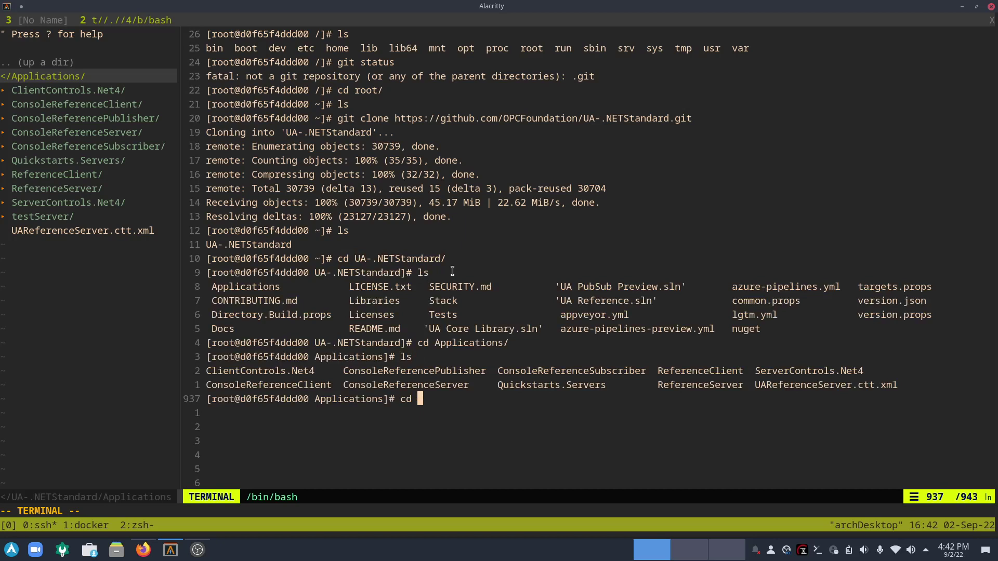
# - Copy ConsoleReferenceServer to testServer with 'cp -ar'
pyautogui.press('BackSpace')
pyautogui.press('BackSpace')
pyautogui.write('p -ar')
pyautogui.doubleClick(553, 373)
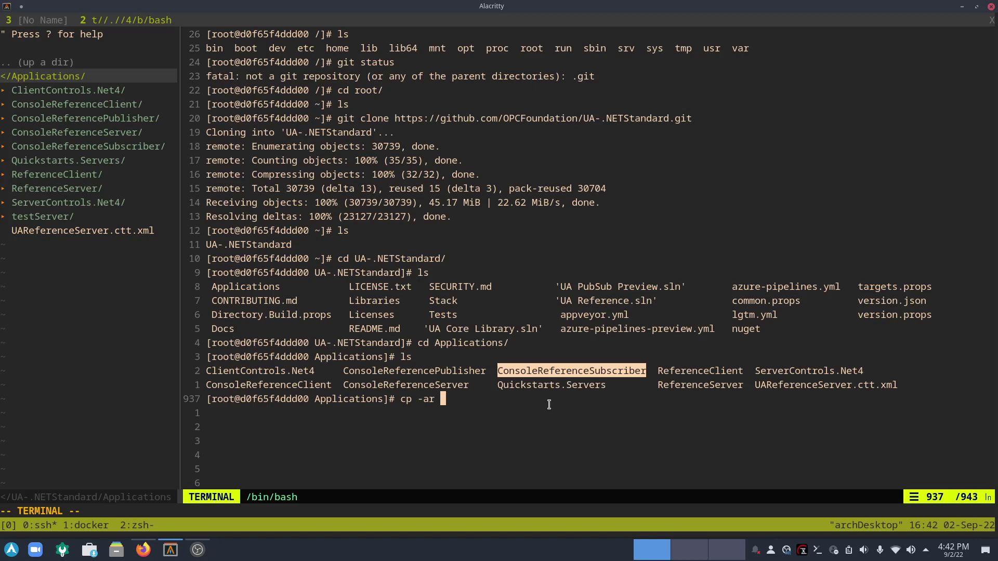
pyautogui.write('Coo')
pyautogui.write('ns')
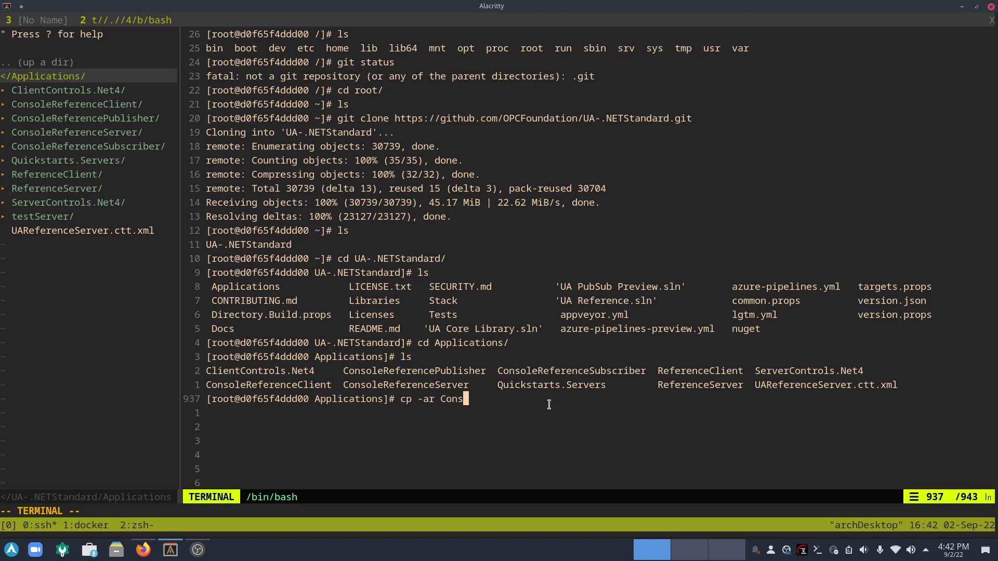
pyautogui.press('Tab')
pyautogui.write('S')
pyautogui.press('Tab')
pyautogui.write('test')
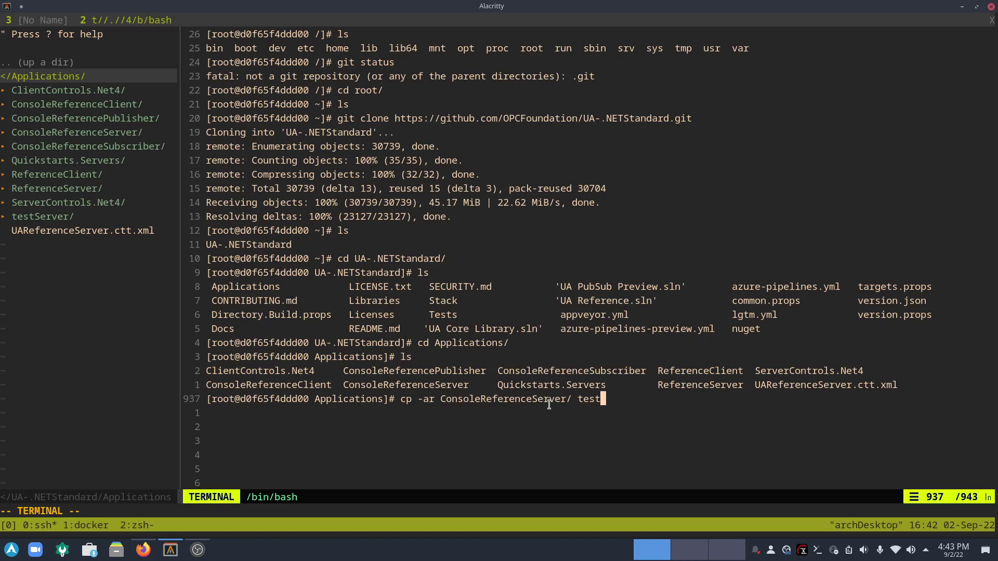
pyautogui.write('Server')
pyautogui.press('Return')
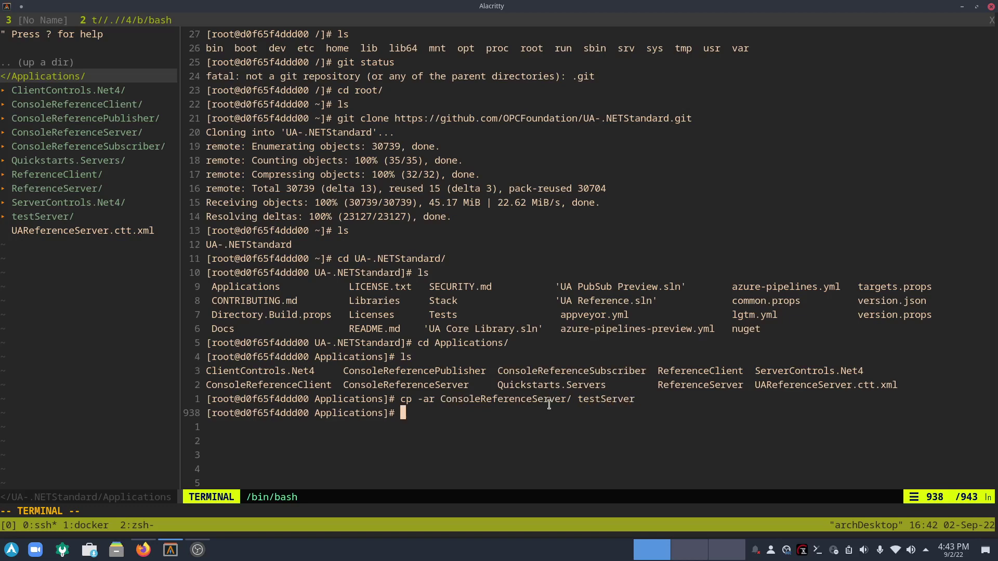
# - Enter the testServer folder, list its files and run dotnet build
pyautogui.hotkey('ctrl', 'l')
pyautogui.write('ls')
pyautogui.press('Return')
pyautogui.write('cd testServer/')
pyautogui.press('Return')
pyautogui.write('ls')
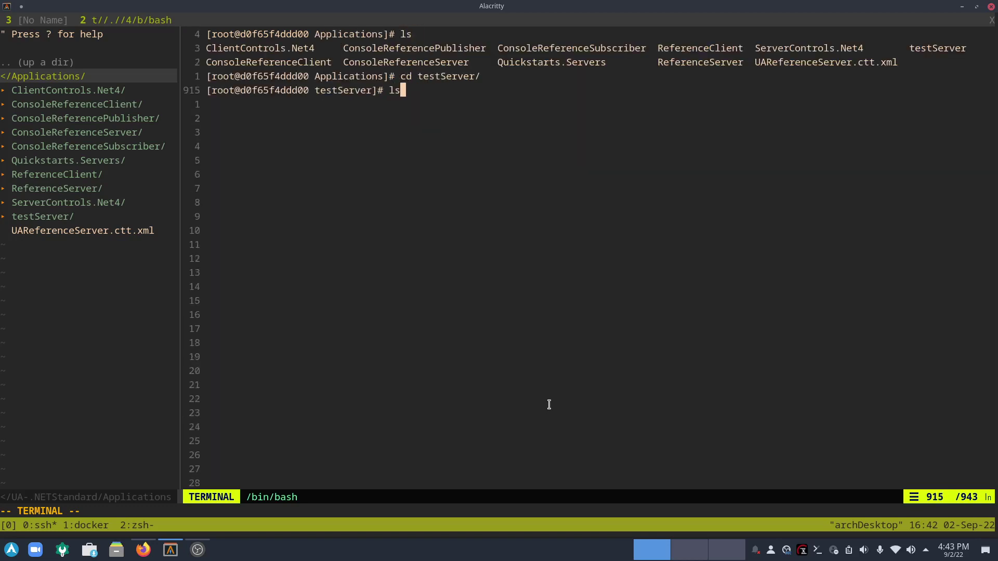
pyautogui.press('Return')
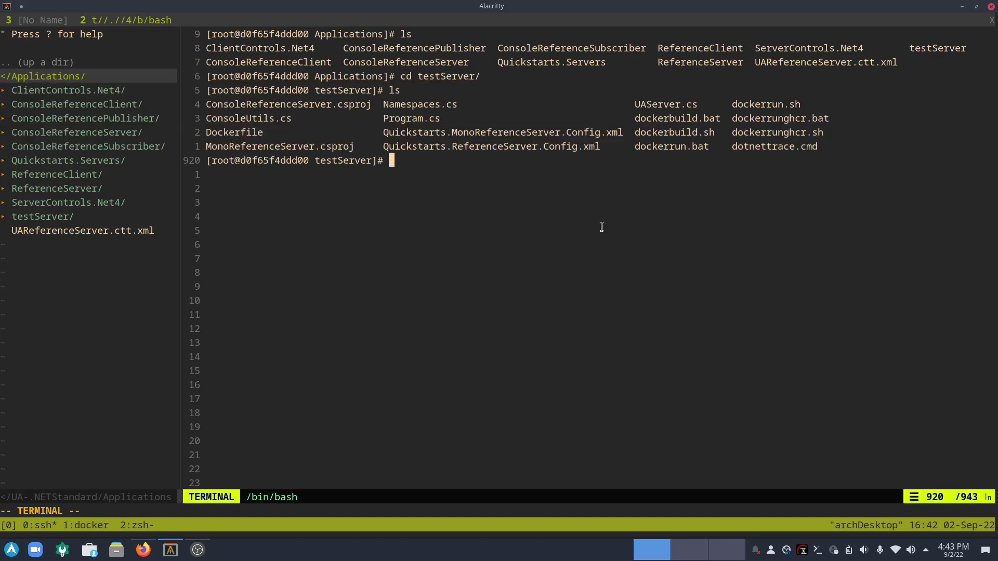
pyautogui.write('dote')
pyautogui.press('BackSpace')
pyautogui.write('net build')
pyautogui.press('Return')
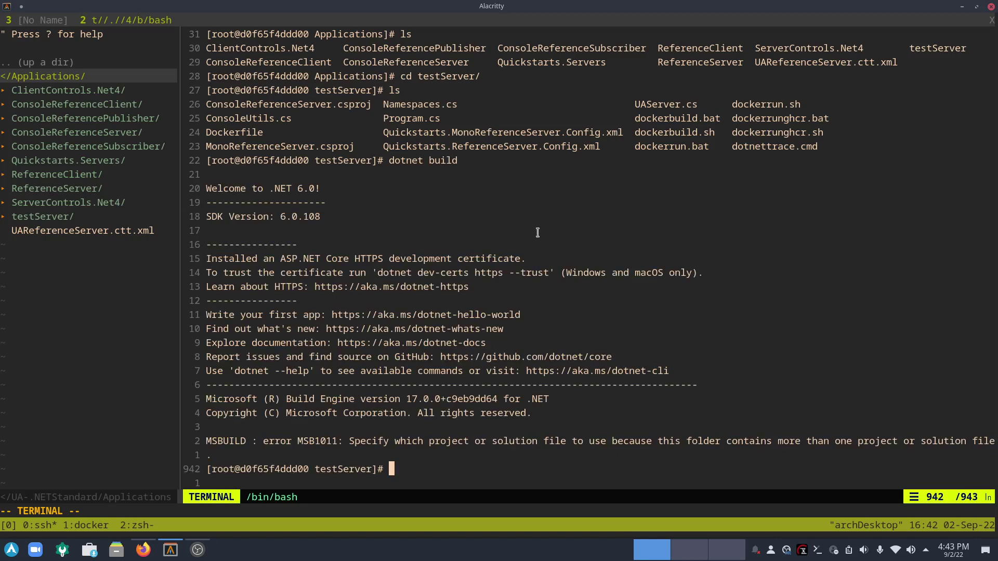
# - Remove MonoReferenceServer.csproj with 'rm -rf' and rerun dotnet build
pyautogui.doubleClick(416, 437)
pyautogui.click(498, 446)
pyautogui.doubleClick(241, 146)
pyautogui.doubleClick(266, 98)
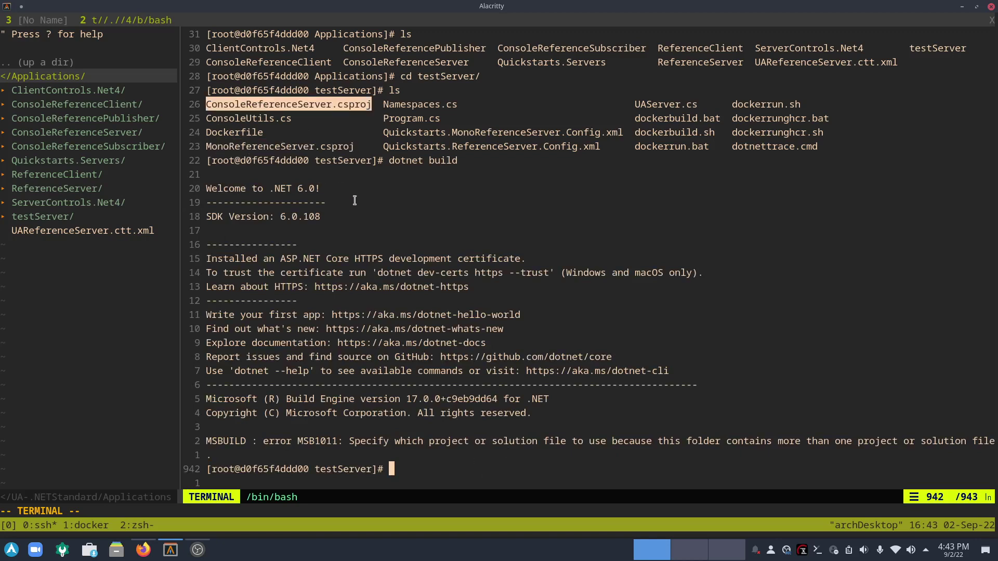
pyautogui.write('rm -rf Mon')
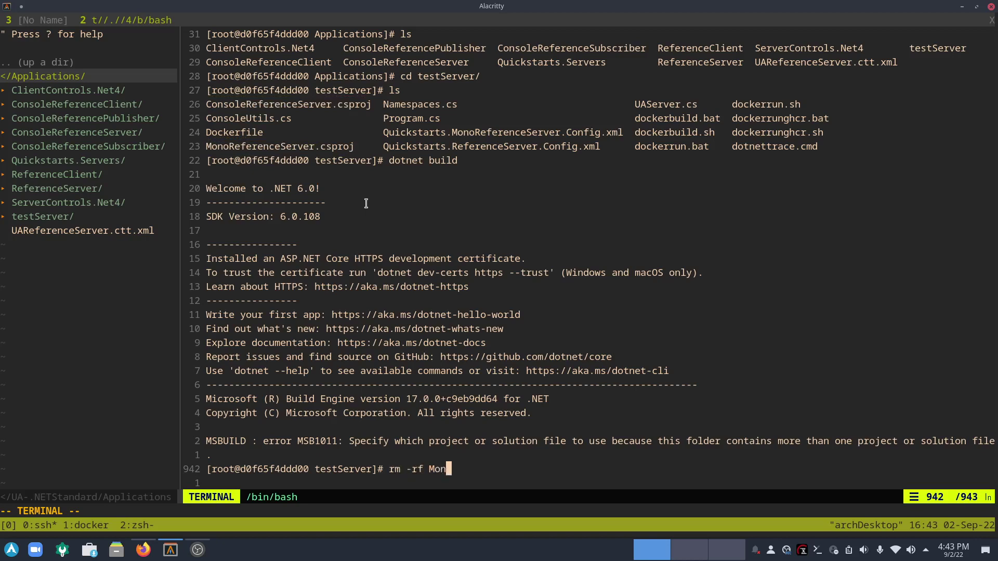
pyautogui.press('Tab')
pyautogui.press('Return')
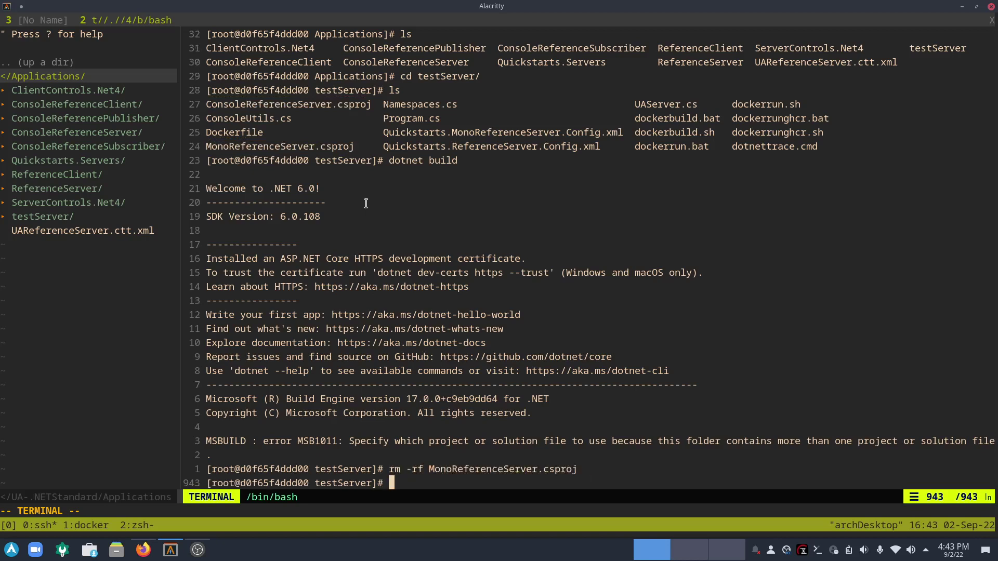
pyautogui.press('Up')
pyautogui.press('Up')
pyautogui.press('Return')
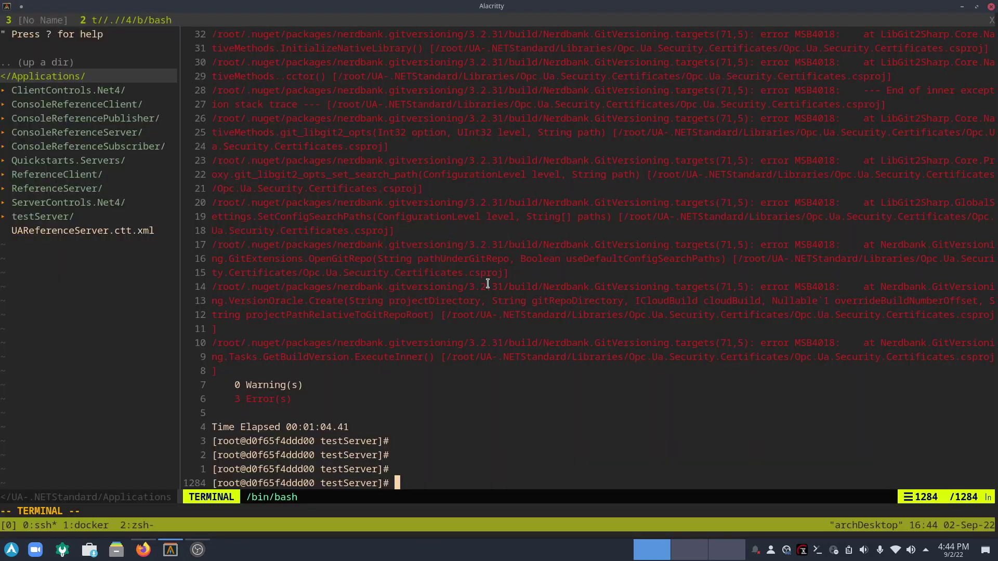
pyautogui.scroll(1, 487, 284)
pyautogui.scroll(15, 487, 284)
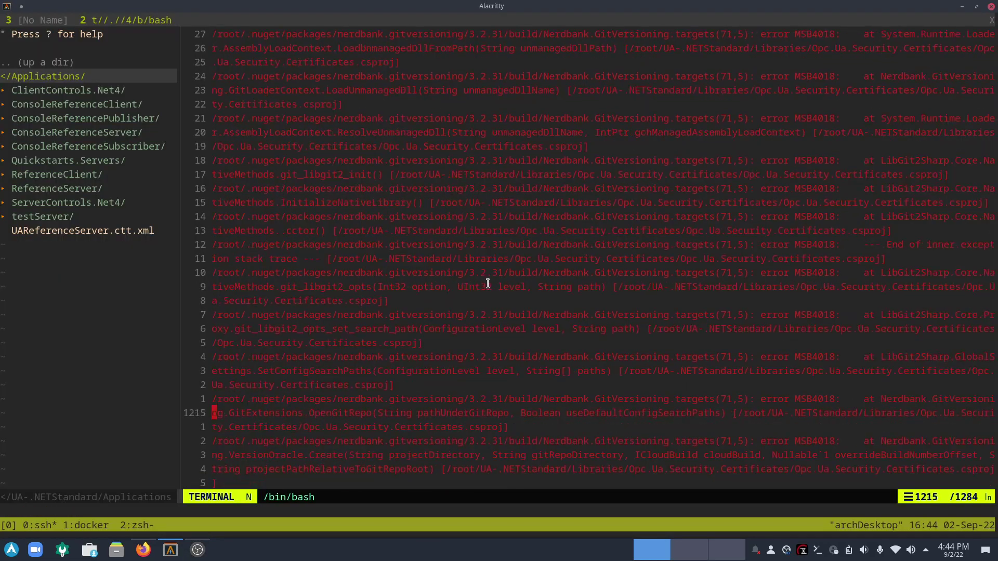
pyautogui.scroll(20, 488, 284)
pyautogui.scroll(15, 487, 284)
pyautogui.scroll(-5, 488, 283)
pyautogui.scroll(-5, 487, 284)
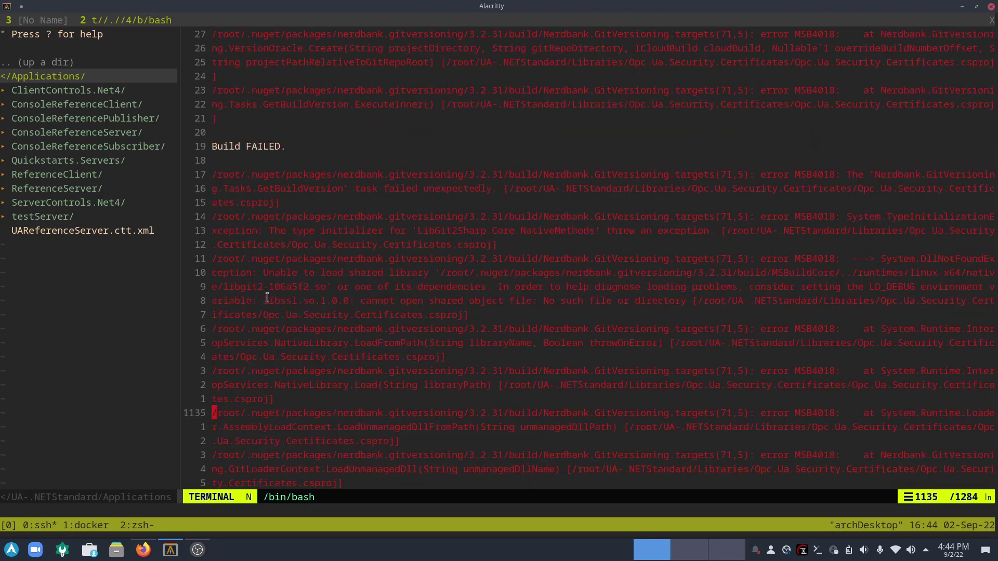
# - Highlight the missing libssl.so.1.0.0 library in the build errors, then return to the shell
pyautogui.moveTo(266, 300); pyautogui.dragTo(352, 301)
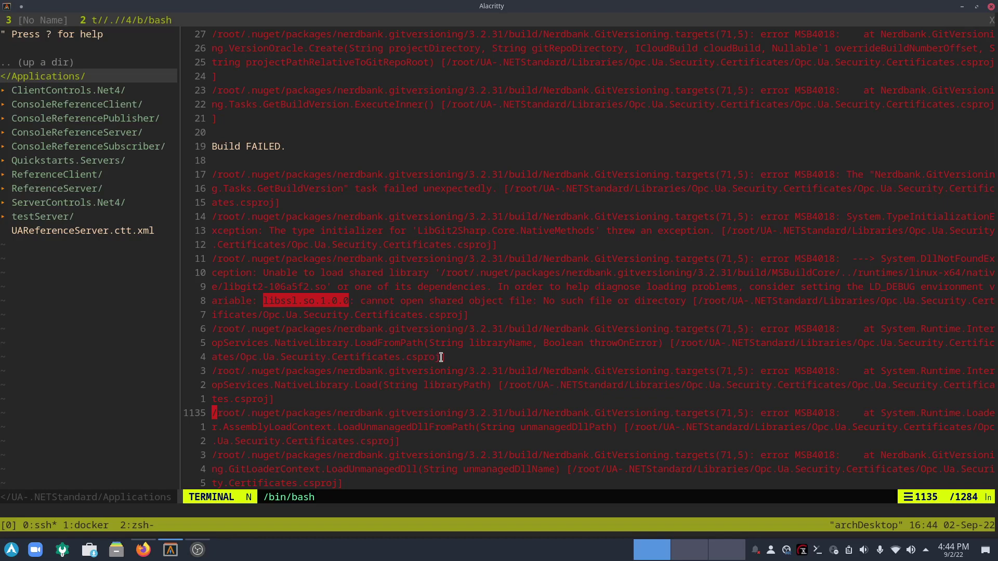
pyautogui.press('i')
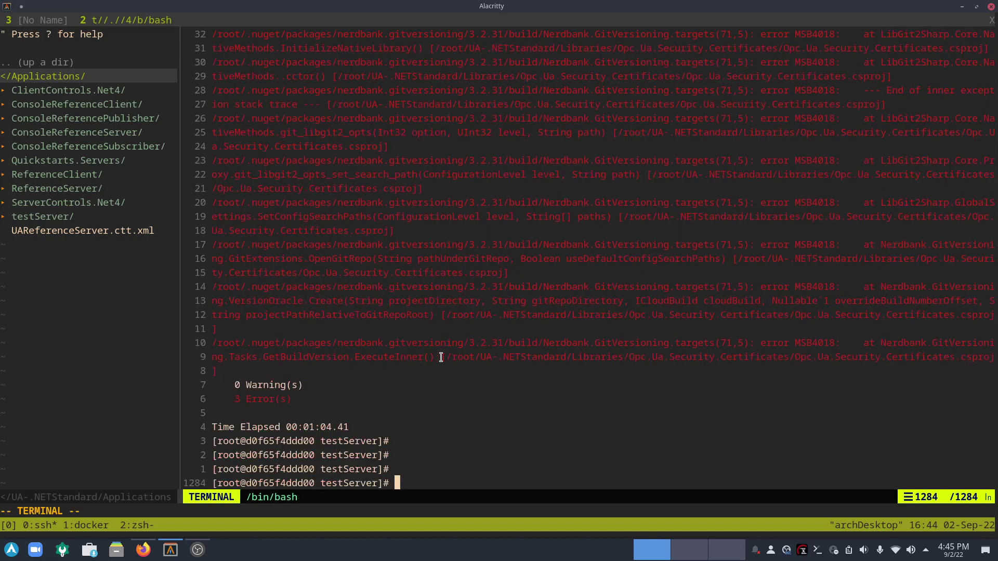
# - Clear the screen, list testServer, and install openssl-1.0 with pacman, confirming with y
pyautogui.hotkey('ctrl', 'l')
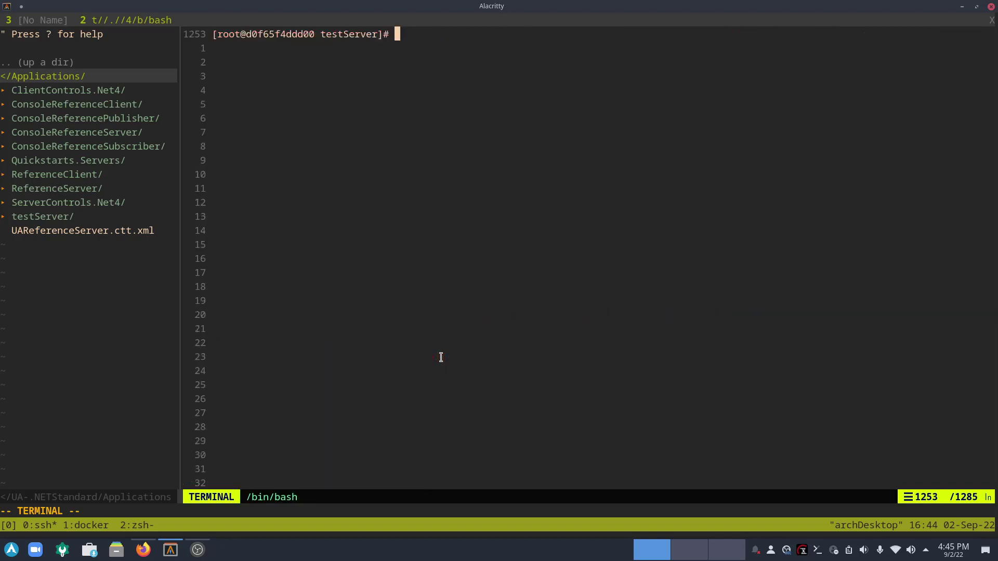
pyautogui.write('ls')
pyautogui.press('Return')
pyautogui.write('pac')
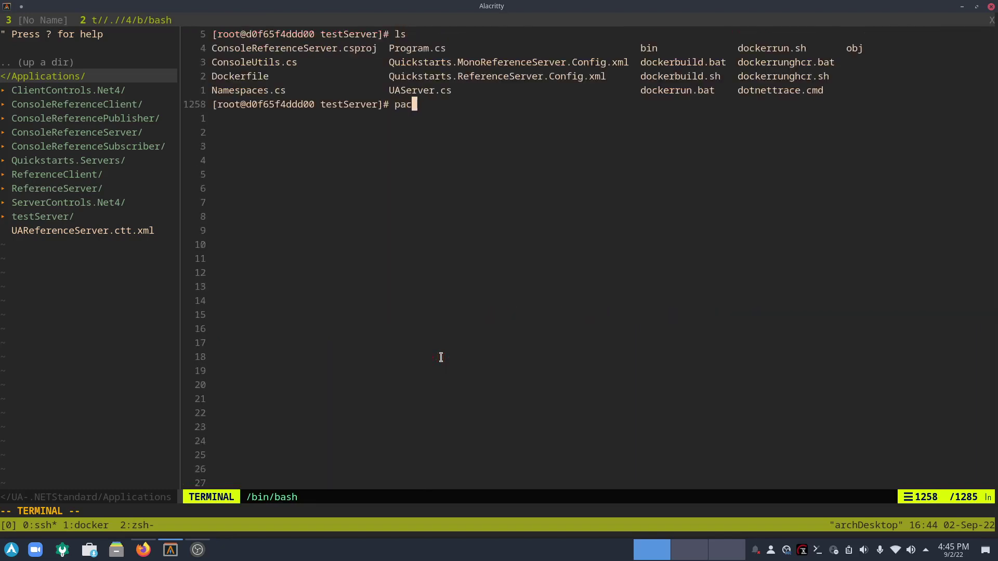
pyautogui.write('man -S')
pyautogui.write('openssl')
pyautogui.write('-')
pyautogui.write('1.0')
pyautogui.press('Return')
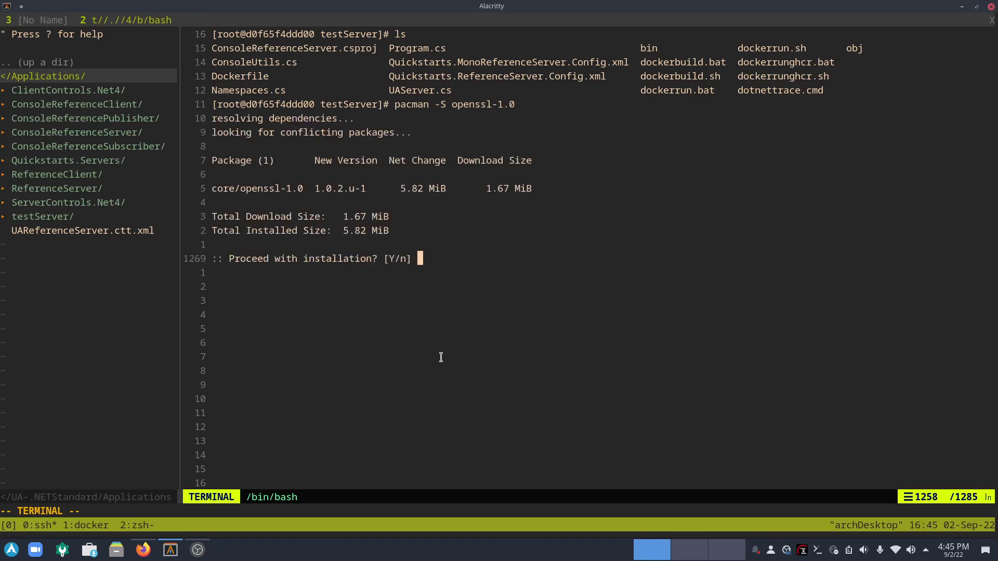
pyautogui.doubleClick(257, 190)
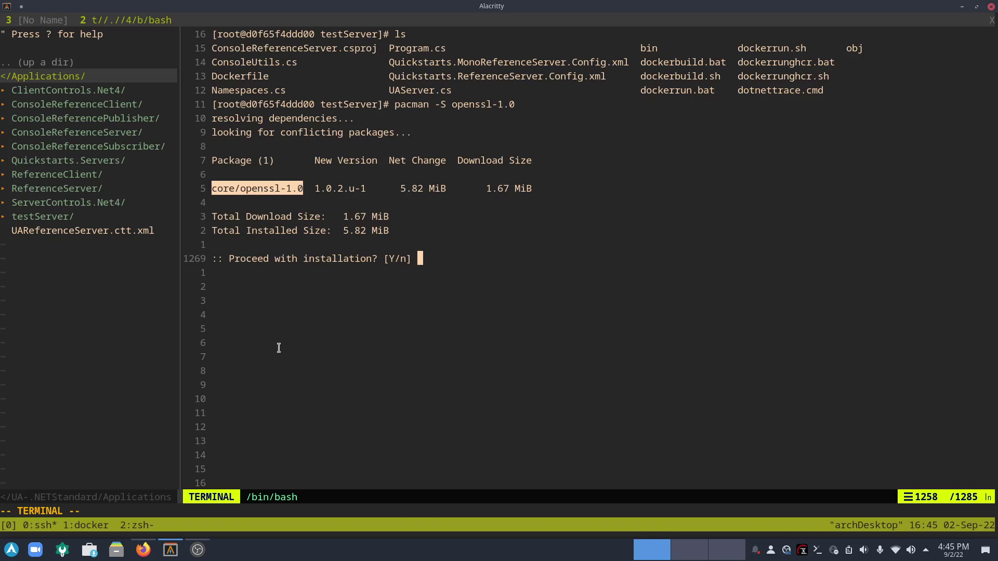
pyautogui.write('y')
pyautogui.press('Return')
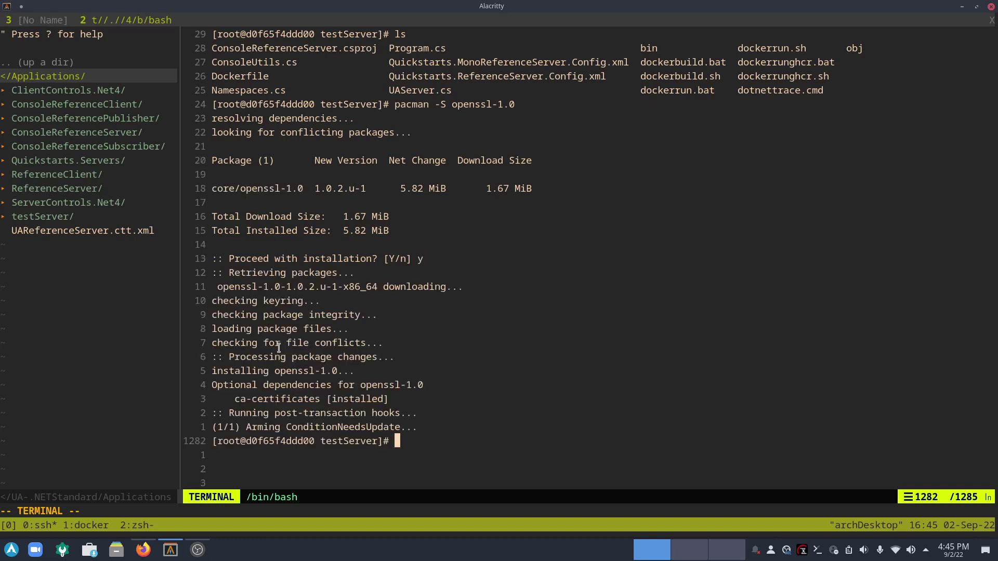
pyautogui.write('ls')
pyautogui.press('BackSpace')
pyautogui.press('BackSpace')
pyautogui.write('dotnet build')
# - Rerun dotnet build on testServer, which still ends with 3 libgit2-related errors
pyautogui.press('Return')
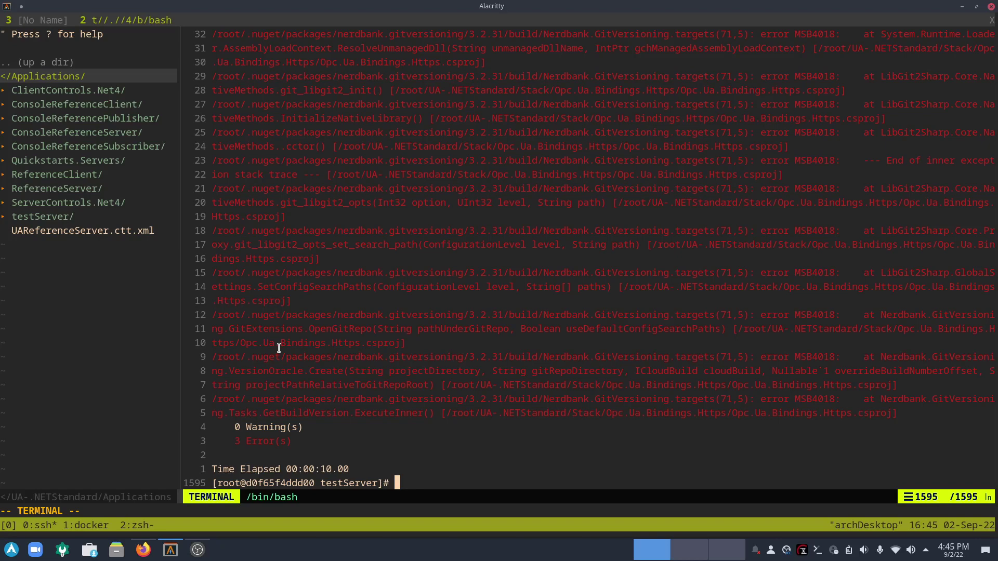
# - Exit the old container and launch a new interactive archlinux container with sudo
pyautogui.hotkey('ctrl', 'd')
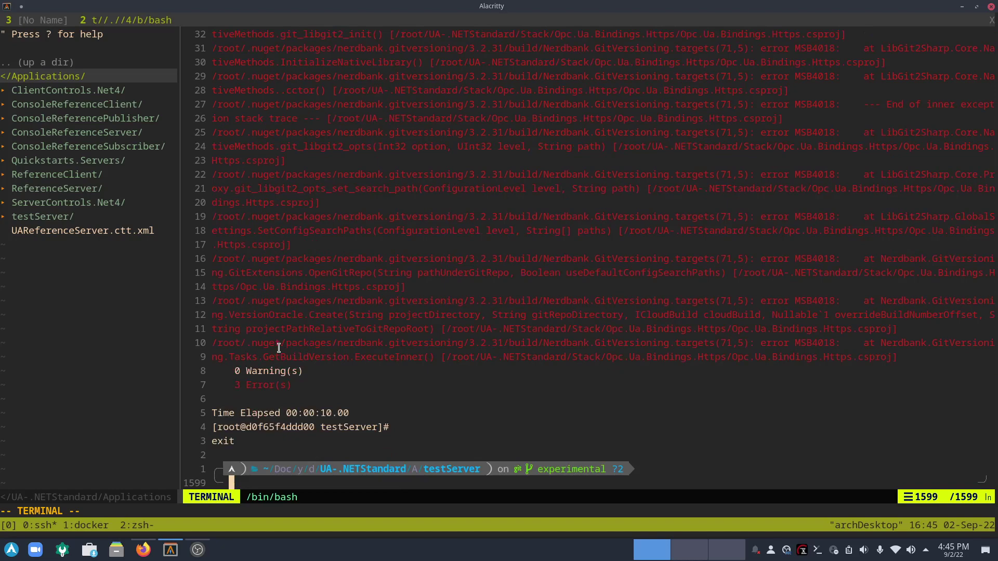
pyautogui.write('sudo')
pyautogui.write(' docker run -')
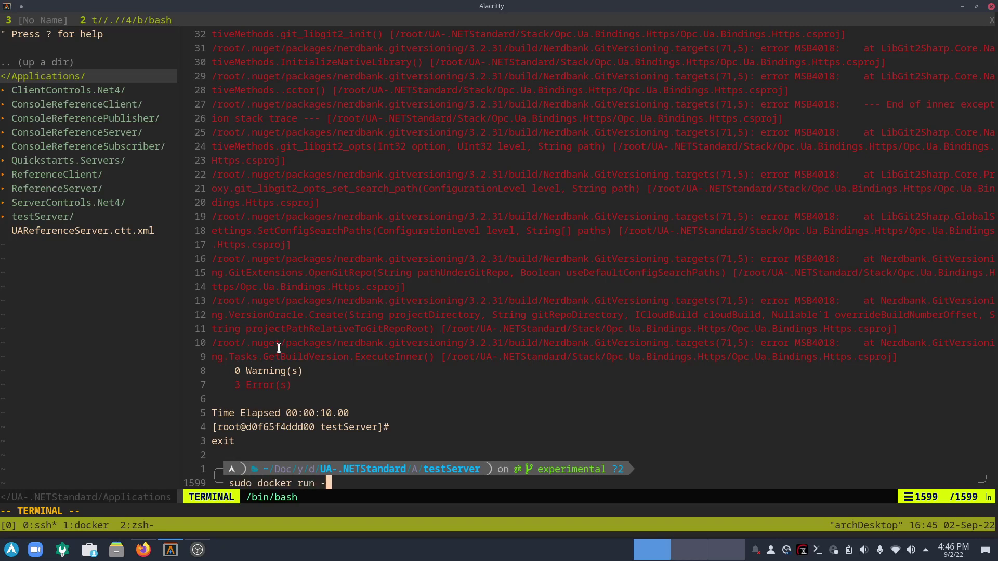
pyautogui.write('uit')
pyautogui.press('BackSpace')
pyautogui.press('BackSpace')
pyautogui.press('BackSpace')
pyautogui.write('it ')
pyautogui.write('archlin')
pyautogui.write('ux')
pyautogui.press('Return')
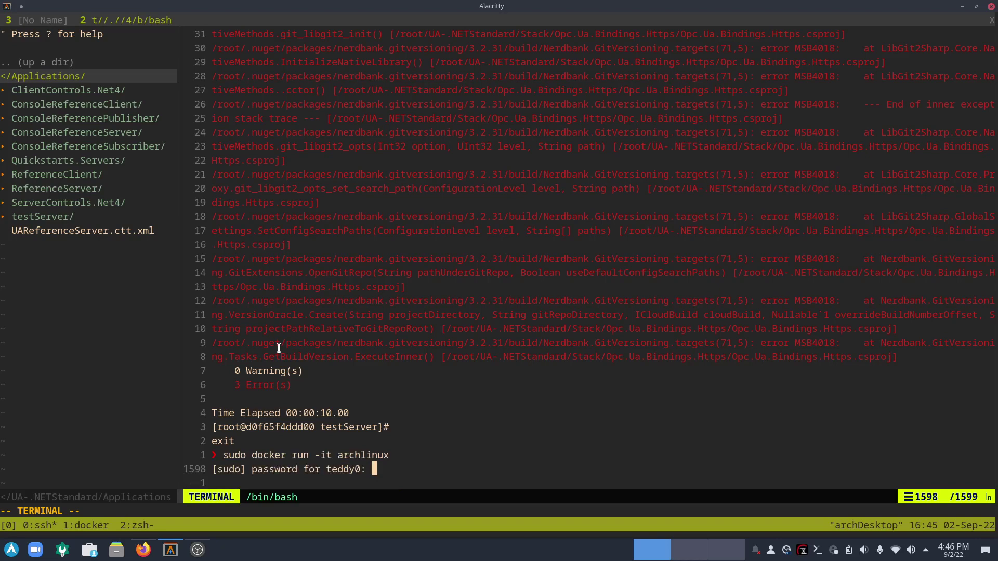
pyautogui.press('Return')
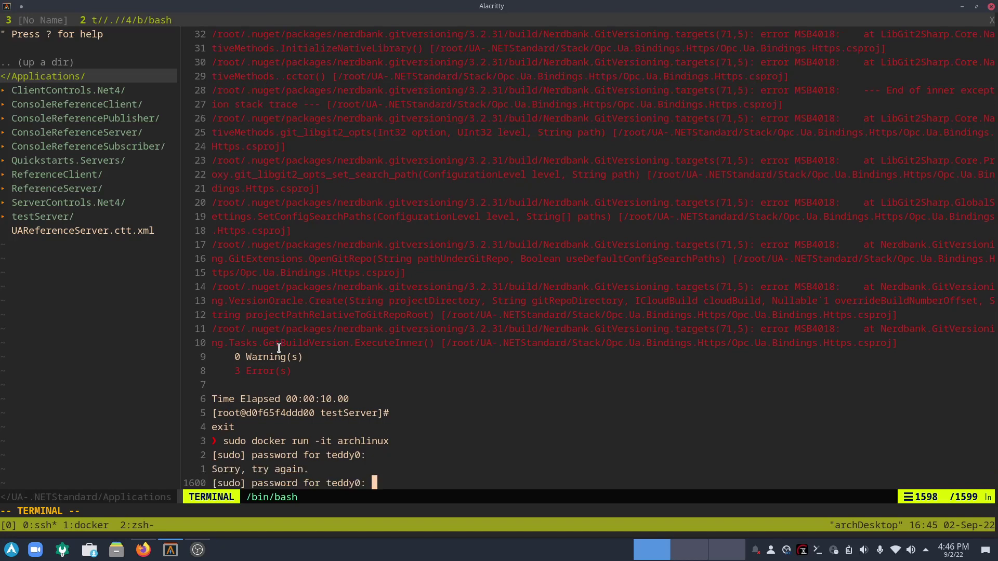
pyautogui.press('Return')
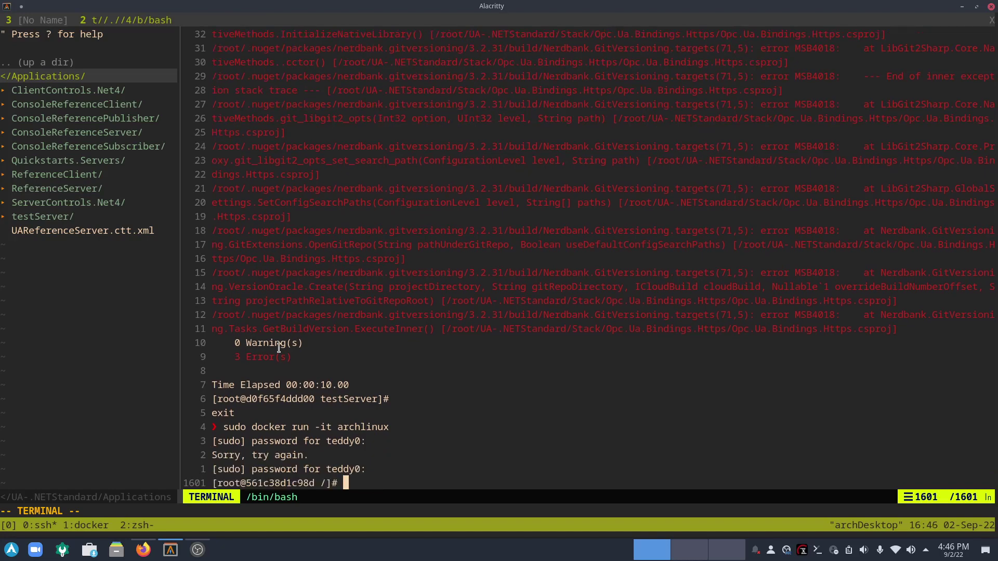
pyautogui.write('ls')
# - In the new container, list the root directory and try neofetch and git
pyautogui.press('Return')
pyautogui.write('neofetch')
pyautogui.press('Return')
pyautogui.write('git')
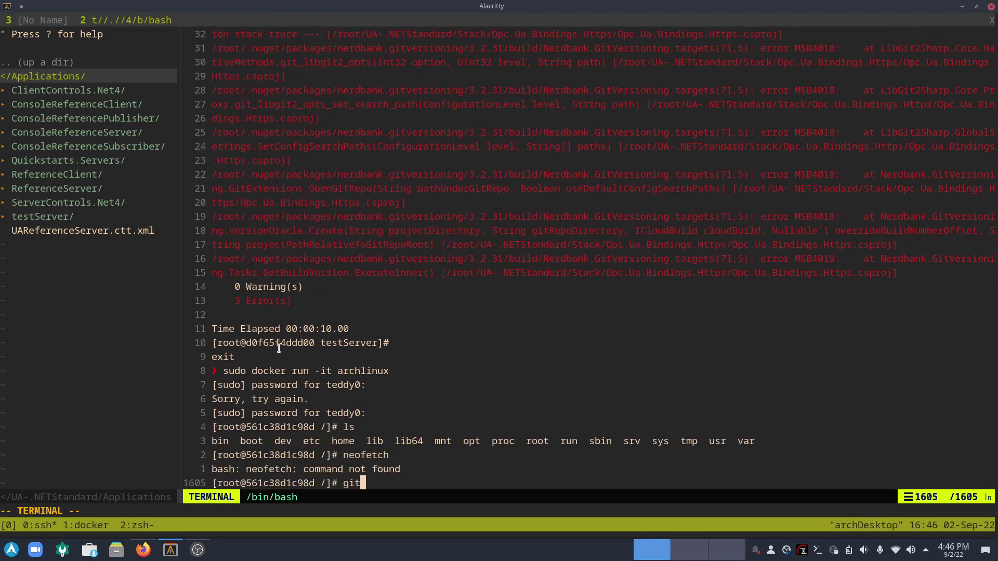
pyautogui.press('Return')
pyautogui.write('clear')
# - Search for openssl-1.0 (not found), then run and confirm a pacman -Syyu upgrade
pyautogui.press('Return')
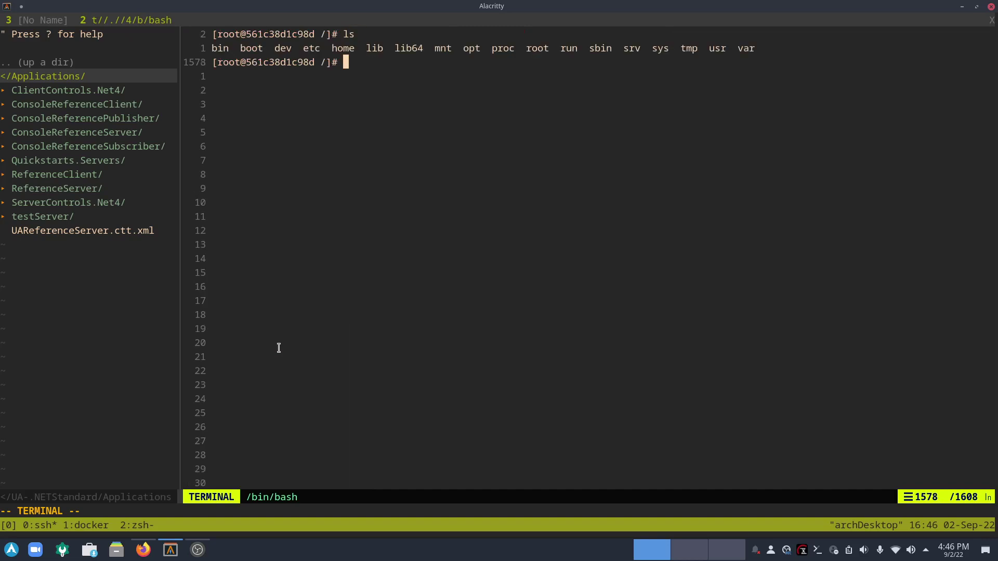
pyautogui.write('pacman')
pyautogui.write(' -Ss openssl')
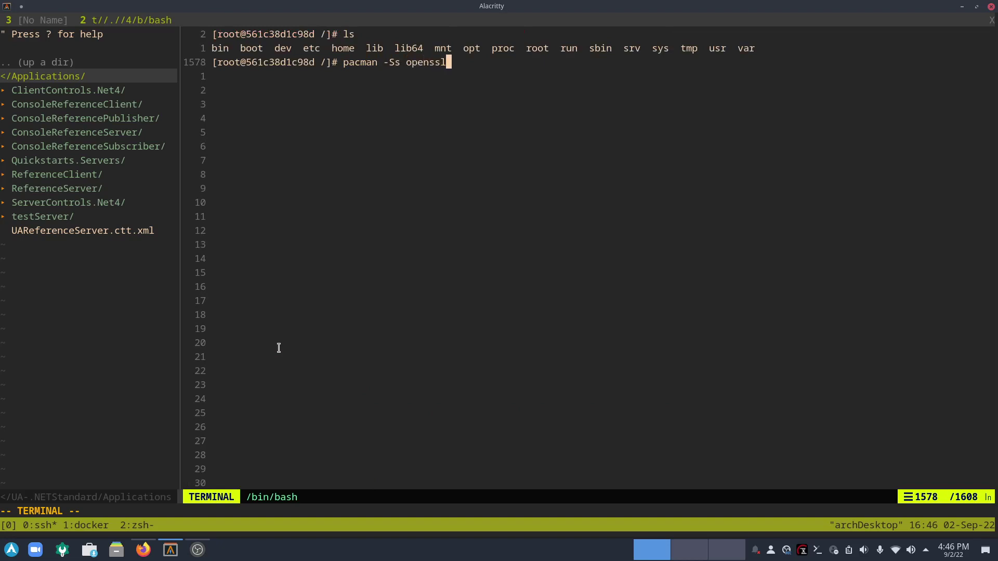
pyautogui.write('-1.0')
pyautogui.press('Return')
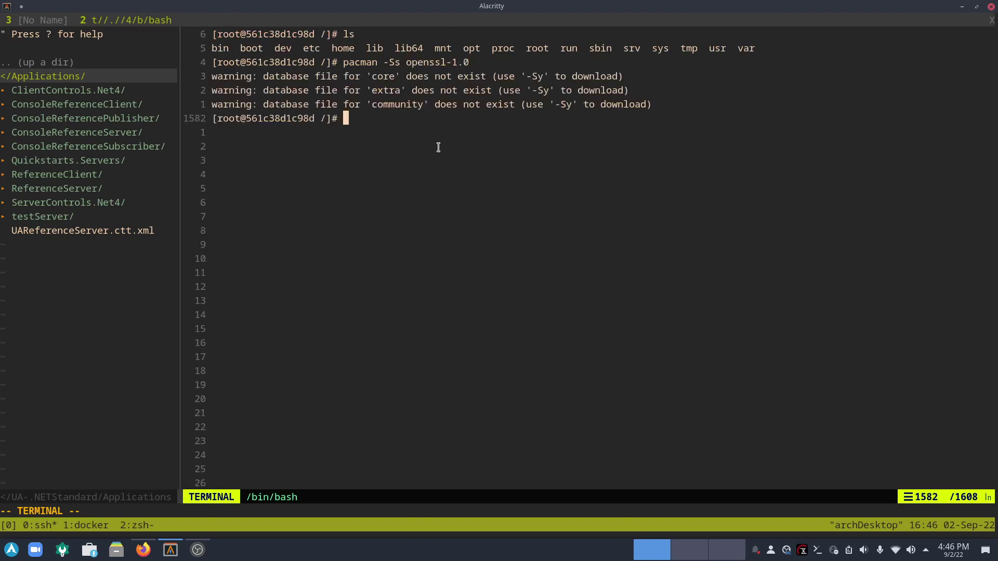
pyautogui.write('ppacman')
pyautogui.hotkey('ctrl', 'u')
pyautogui.write('pacman -Syyu')
pyautogui.press('Return')
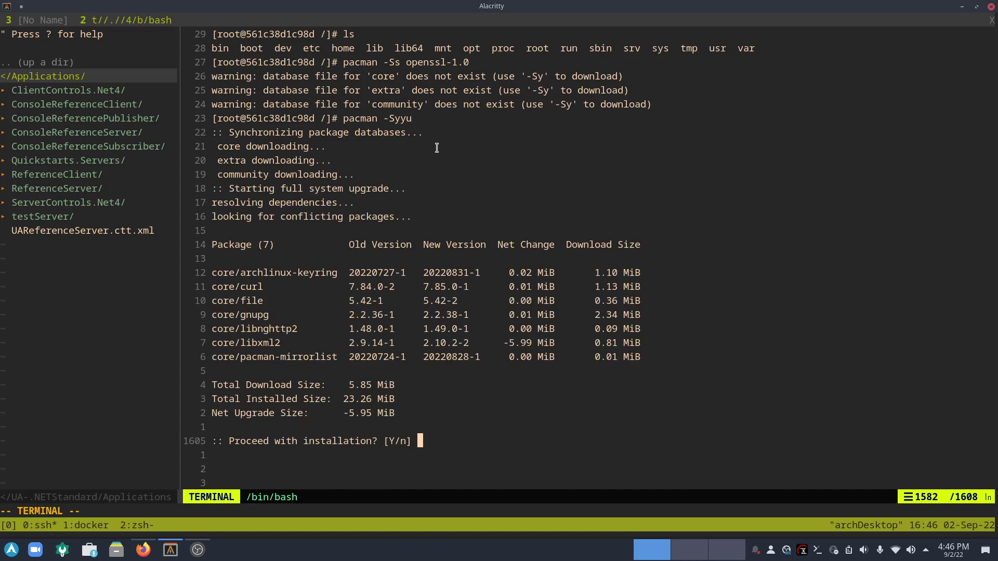
pyautogui.write('y')
pyautogui.press('Return')
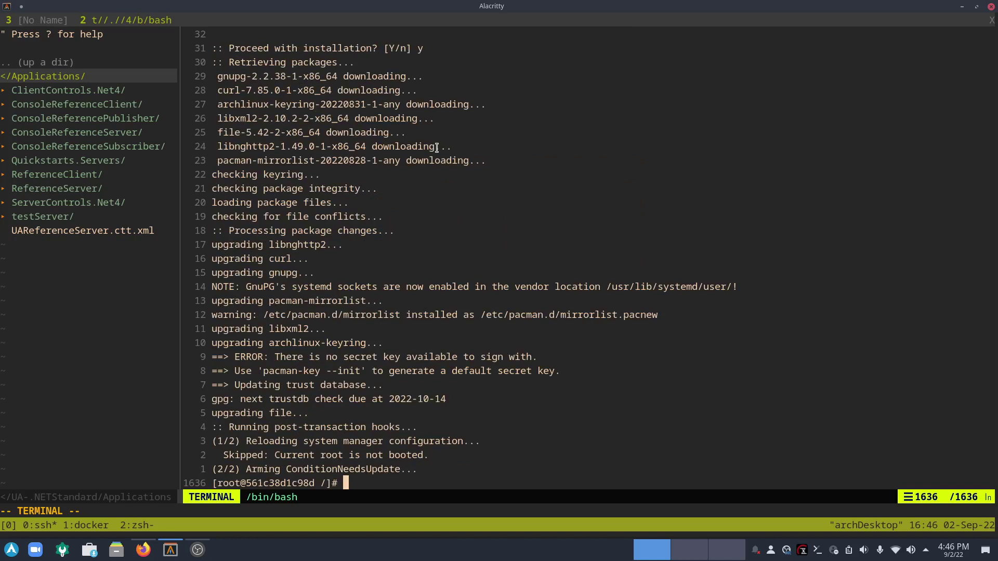
# - Install git, openssl-1.0, dotnet-sdk and aspnet-runtime with pacman, confirming with y
pyautogui.hotkey('ctrl', 'l')
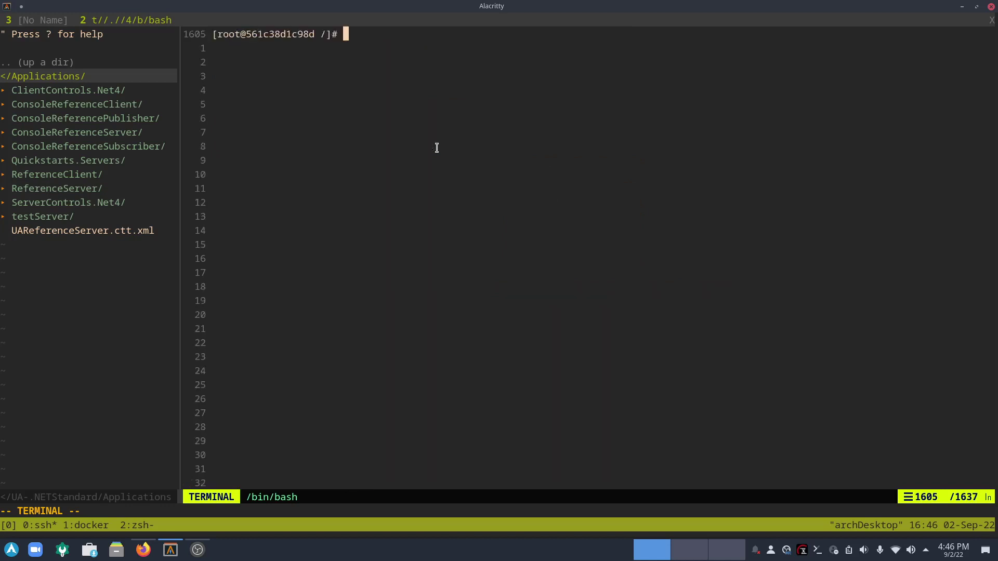
pyautogui.write('ls')
pyautogui.press('Return')
pyautogui.write('pacma')
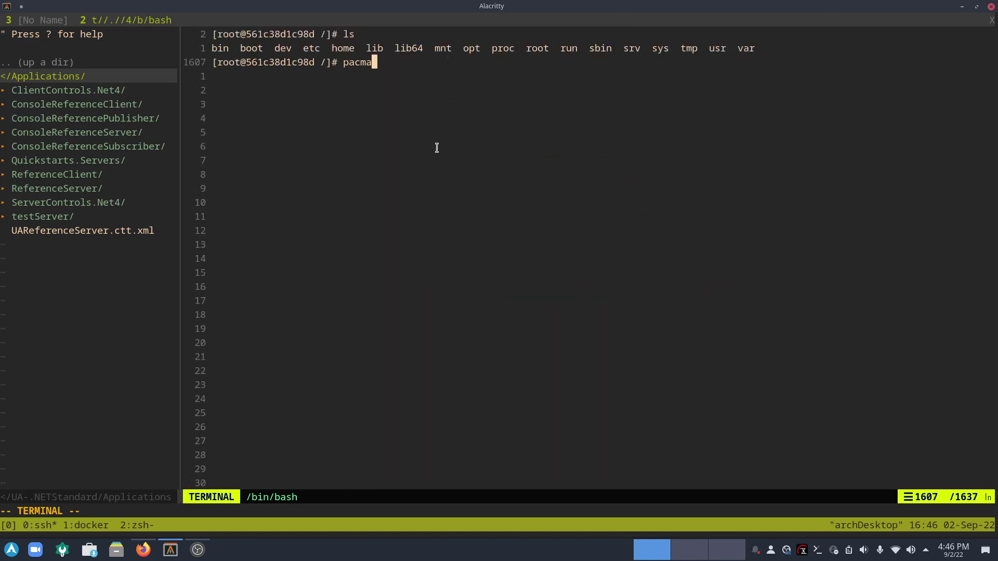
pyautogui.write('n -S ')
pyautogui.write('git ')
pyautogui.write('openssl-1')
pyautogui.write('.0')
pyautogui.write(' d')
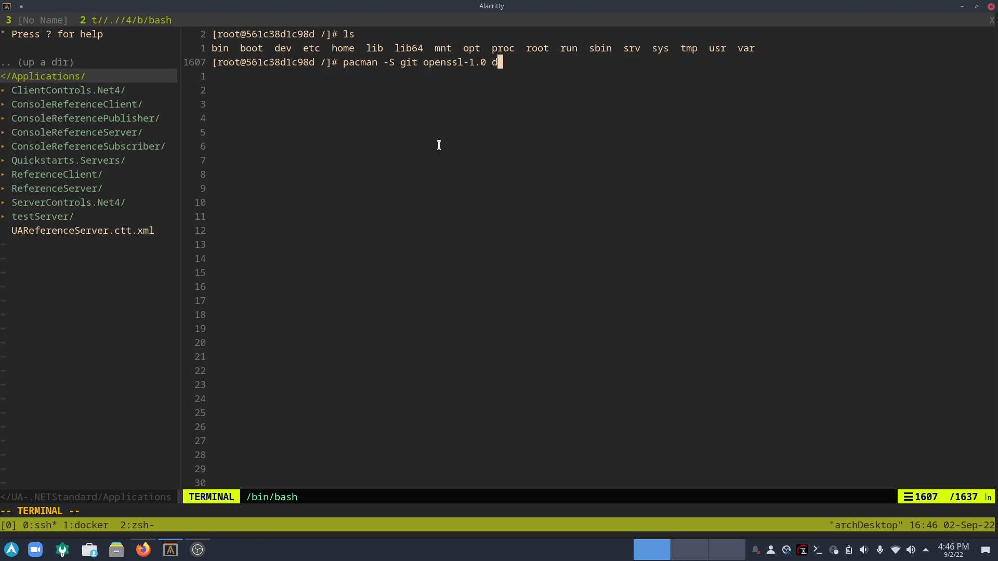
pyautogui.write('otnet')
pyautogui.press('BackSpace')
pyautogui.press('BackSpace')
pyautogui.press('BackSpace')
pyautogui.write('net')
pyautogui.write('-sdk')
pyautogui.write(' asp')
pyautogui.write('net-runtime')
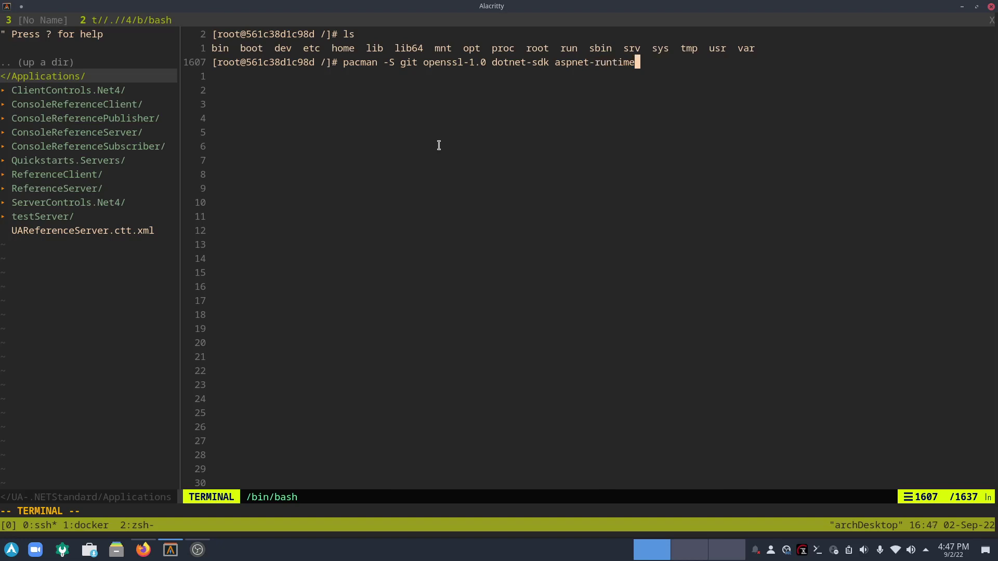
pyautogui.press('Return')
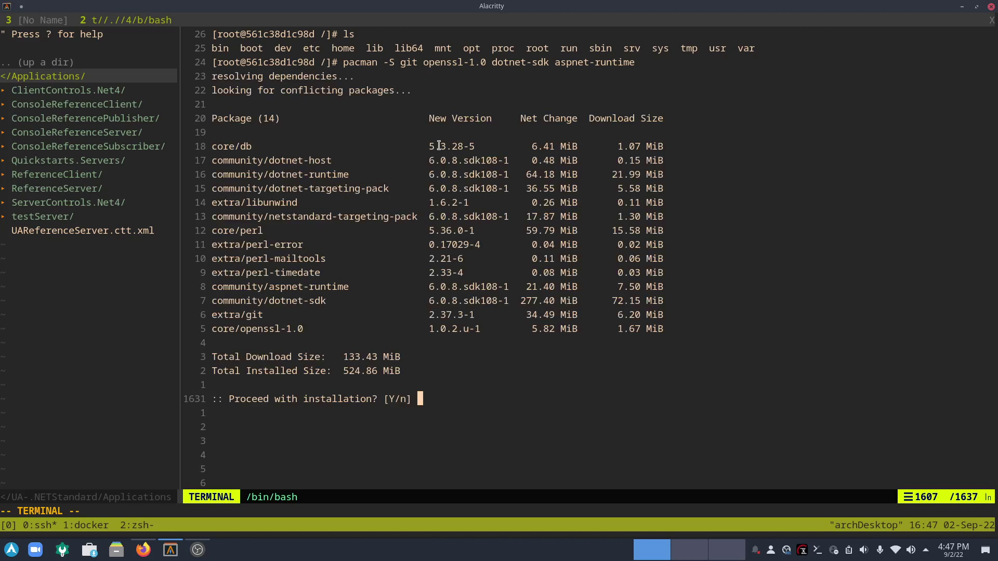
pyautogui.write('y')
pyautogui.press('Return')
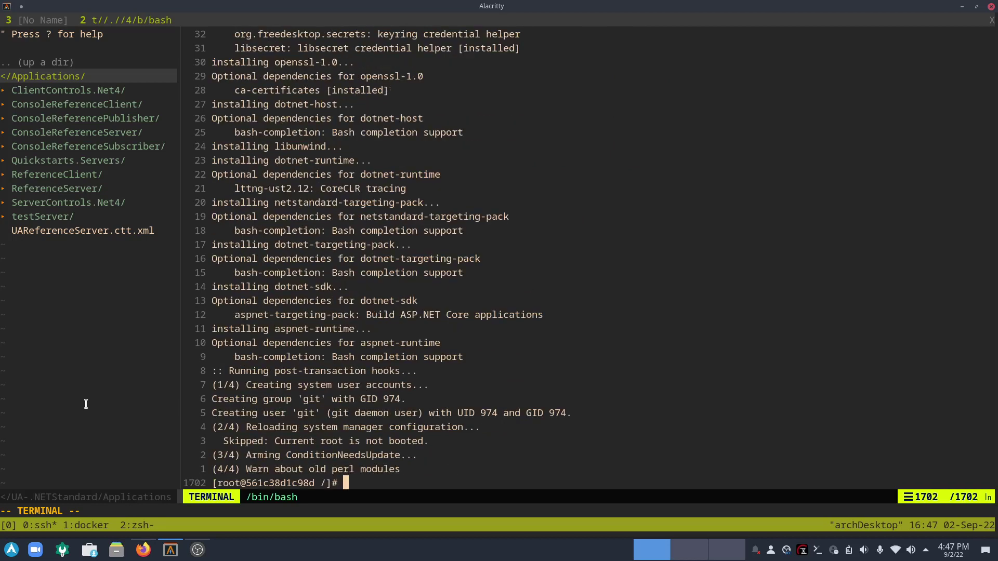
# - Clear the screen and copy the UA-.NETStandard clone URL from GitHub in Firefox
pyautogui.hotkey('ctrl', 'l')
pyautogui.write('ls')
pyautogui.press('Return')
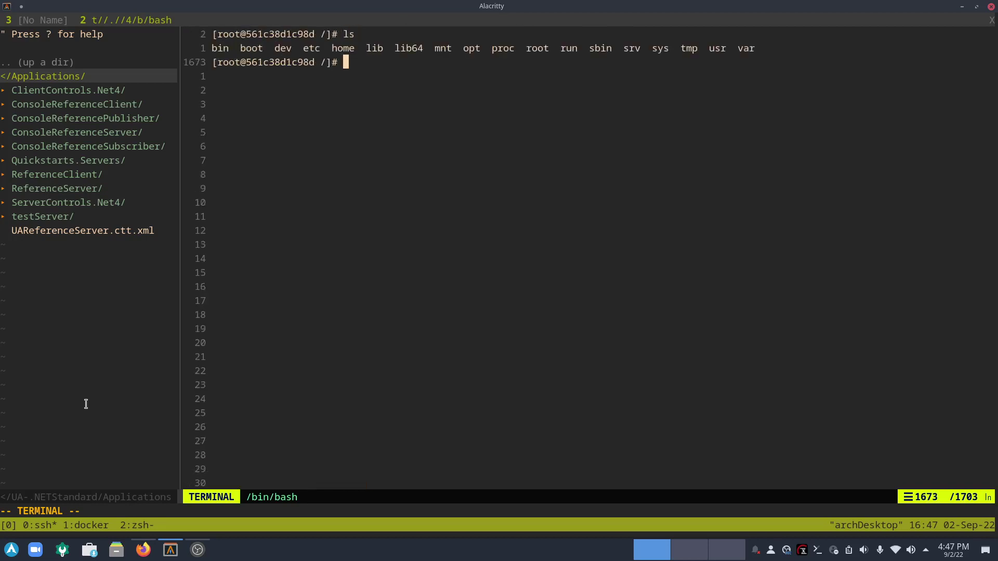
pyautogui.click(142, 550)
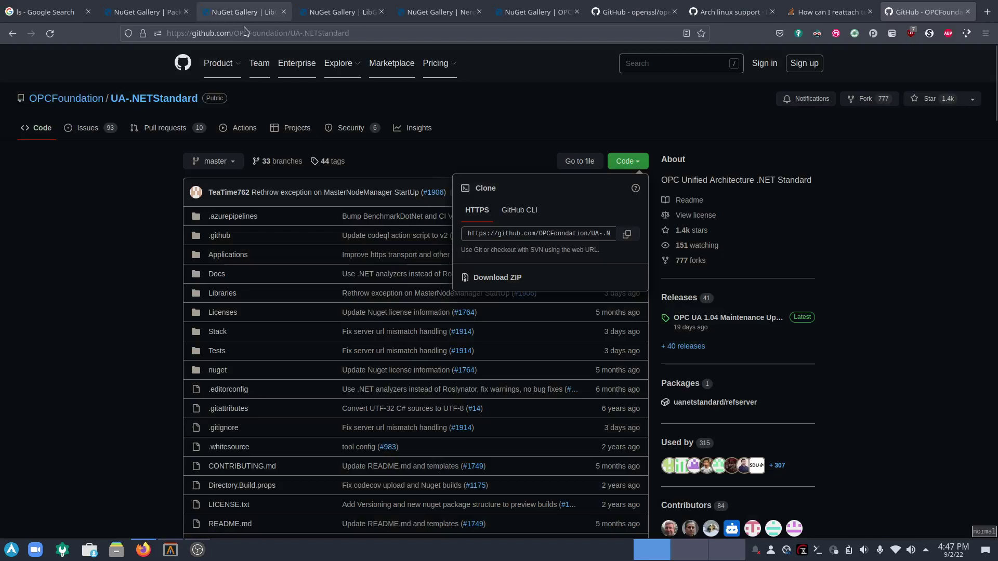
pyautogui.click(625, 234)
pyautogui.click(24, 270)
# - Verify dotnet runs, then move into /root and list its contents
pyautogui.click(170, 550)
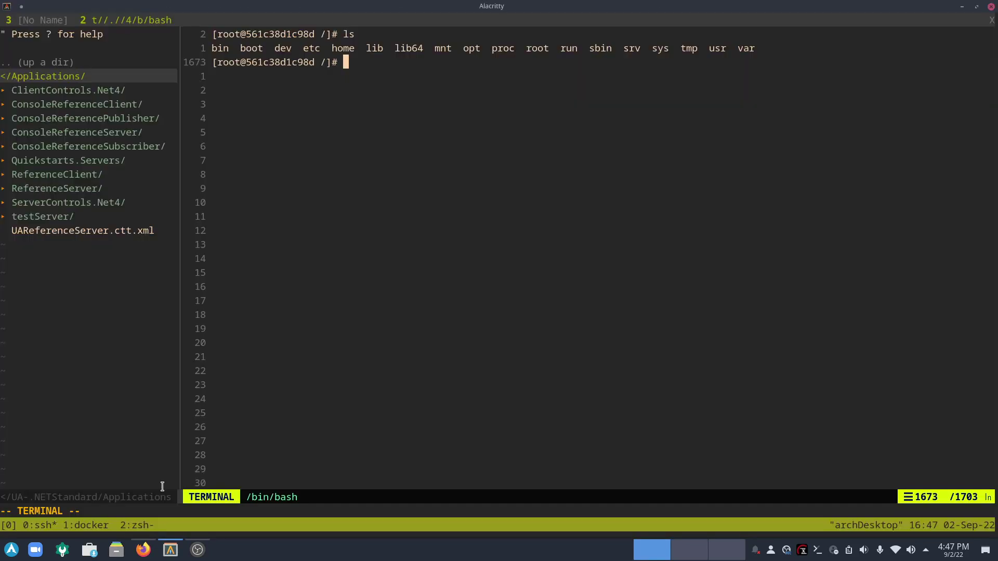
pyautogui.write('d')
pyautogui.write('otnet')
pyautogui.press('BackSpace')
pyautogui.press('BackSpace')
pyautogui.press('BackSpace')
pyautogui.press('BackSpace')
pyautogui.write('tnet')
pyautogui.press('Return')
pyautogui.write('ls')
pyautogui.press('Return')
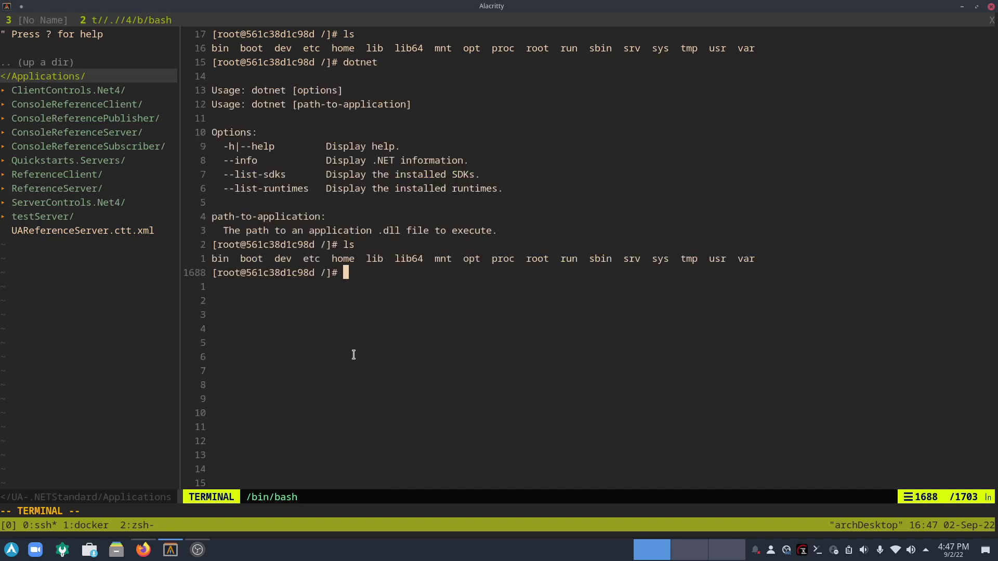
pyautogui.write('cd root/')
pyautogui.press('Return')
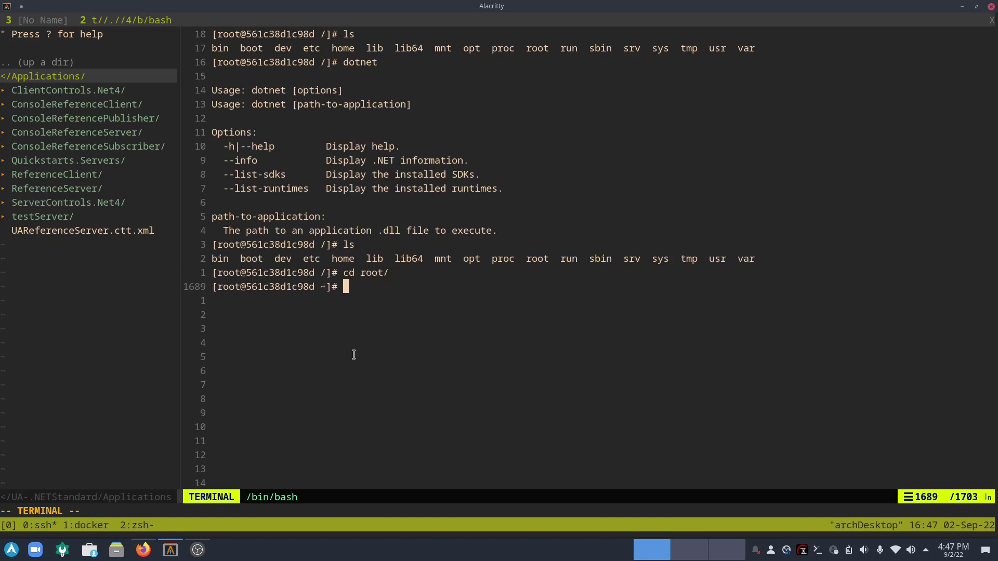
pyautogui.write('ls')
pyautogui.press('Return')
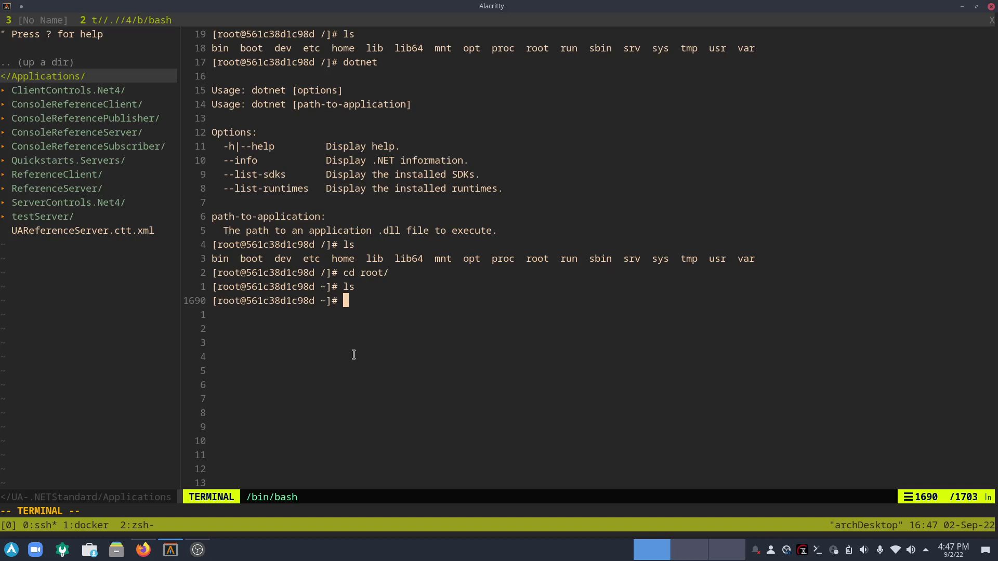
pyautogui.write('git')
pyautogui.write(' clone')
pyautogui.hotkey('ctrl', 'shift', 'v')
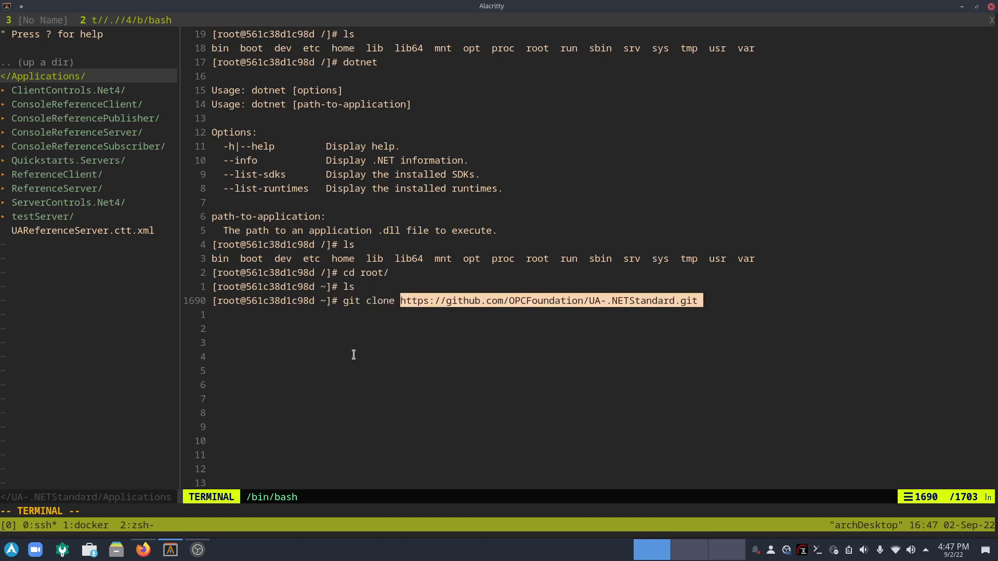
pyautogui.press('Return')
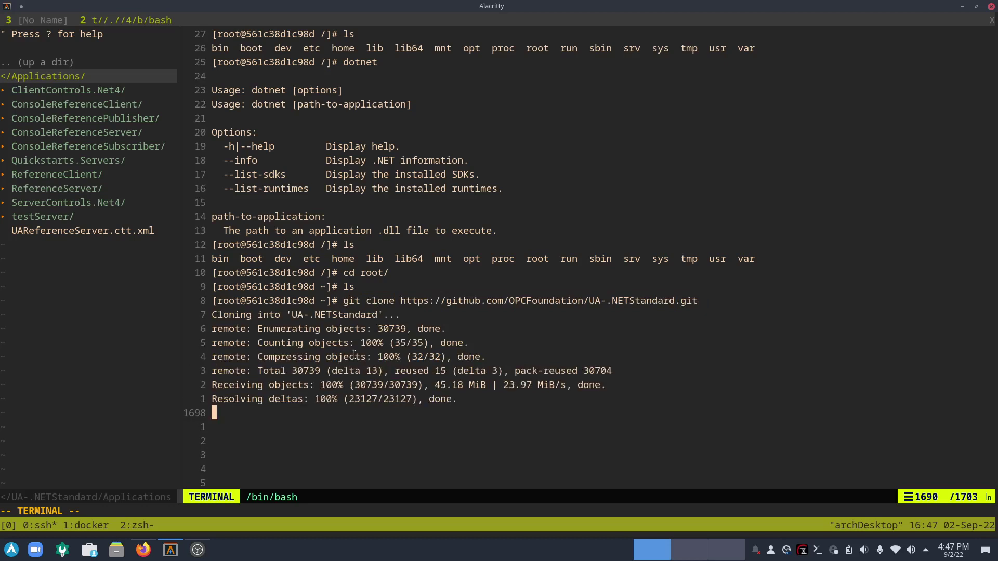
pyautogui.hotkey('ctrl', 'l')
pyautogui.write('ls')
# - Navigate from /root into UA-.NETStandard/Applications and list its contents
pyautogui.press('Return')
pyautogui.write('cd')
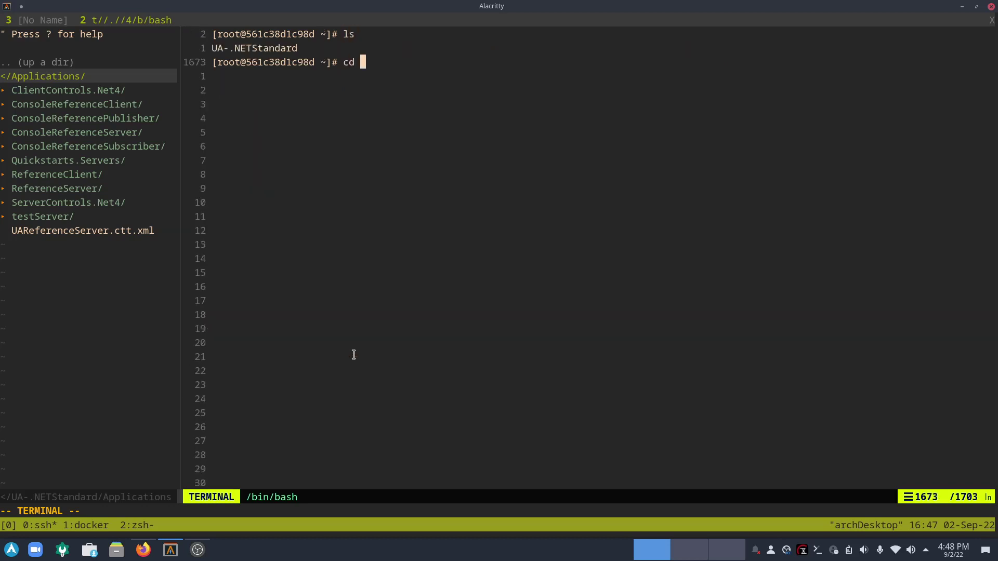
pyautogui.write(' UA')
pyautogui.press('Tab')
pyautogui.press('Return')
pyautogui.write('ls')
pyautogui.press('Return')
pyautogui.write('cd Ap')
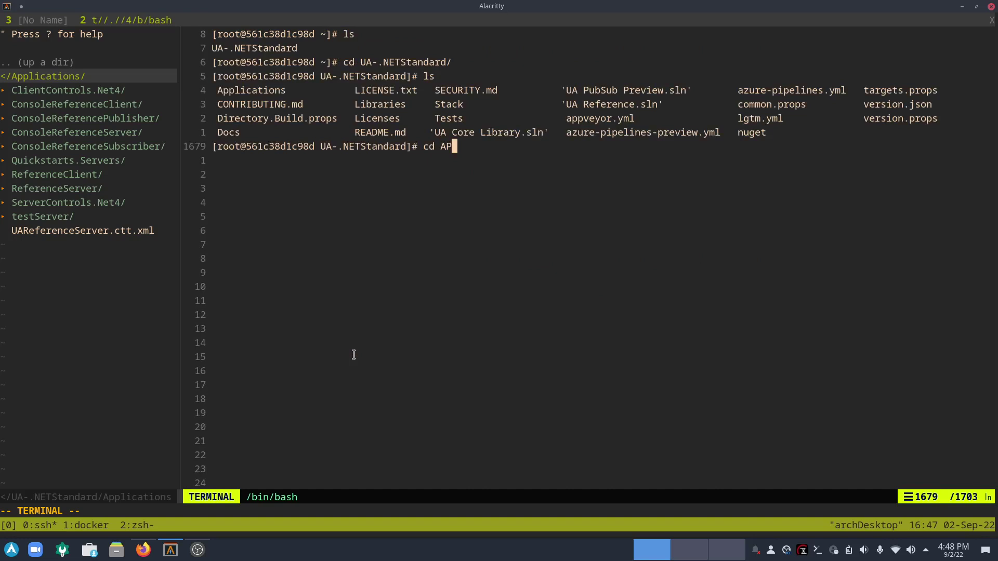
pyautogui.press('Tab')
pyautogui.press('Return')
pyautogui.write('ls')
pyautogui.press('Return')
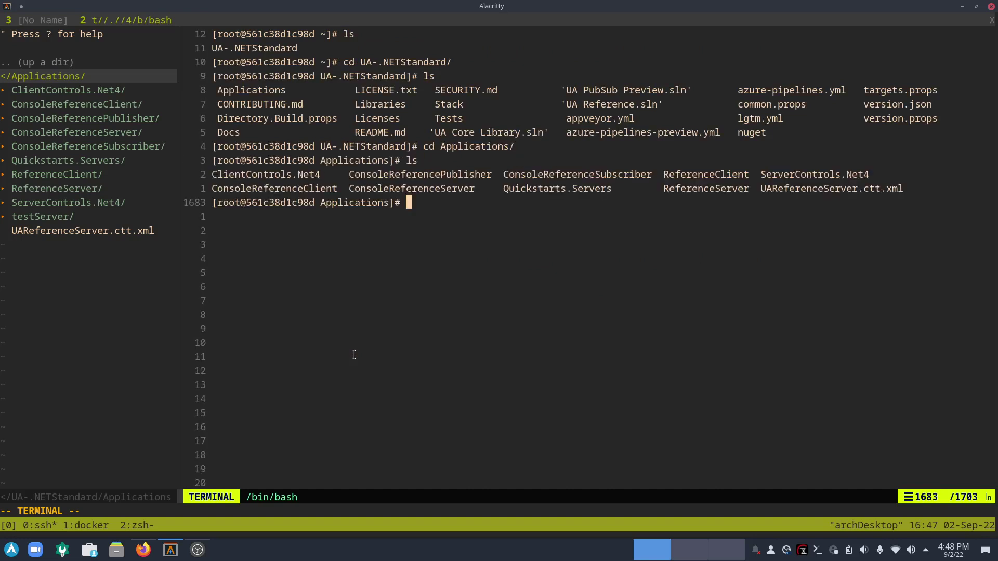
pyautogui.write('cp ')
pyautogui.write('Con')
# - Copy ConsoleReferenceServer/ into a new testServer folder with cp -ar and confirm it exists
pyautogui.press('Tab')
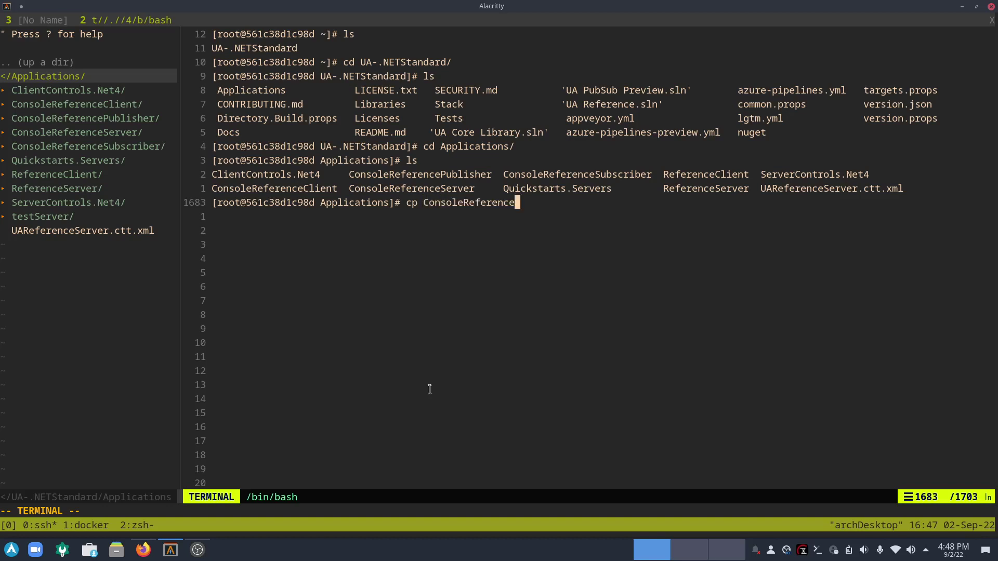
pyautogui.press('BackSpace')
pyautogui.press('BackSpace')
pyautogui.press('BackSpace')
pyautogui.press('BackSpace')
pyautogui.press('BackSpace')
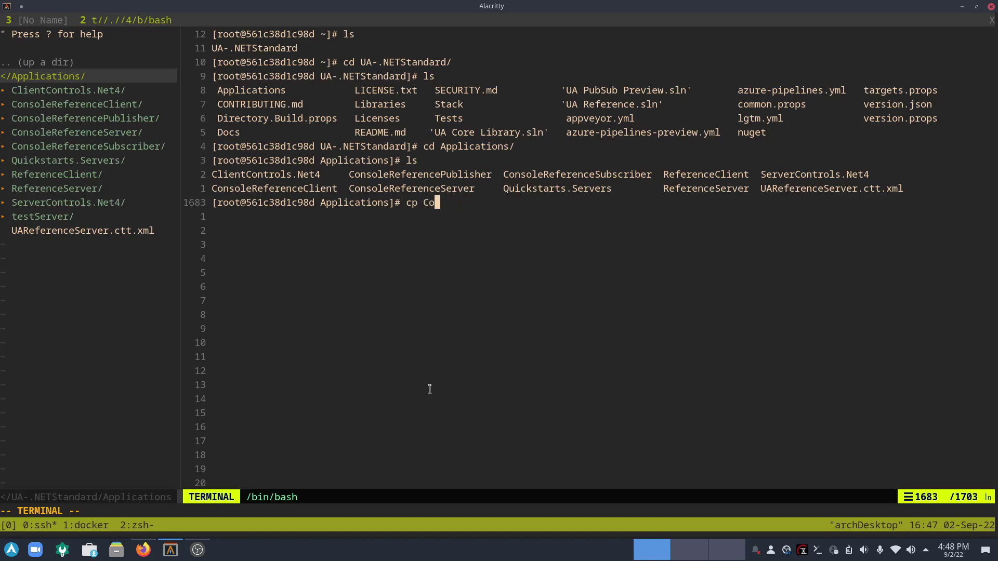
pyautogui.press('BackSpace')
pyautogui.press('BackSpace')
pyautogui.write('-ar Con')
pyautogui.press('Tab')
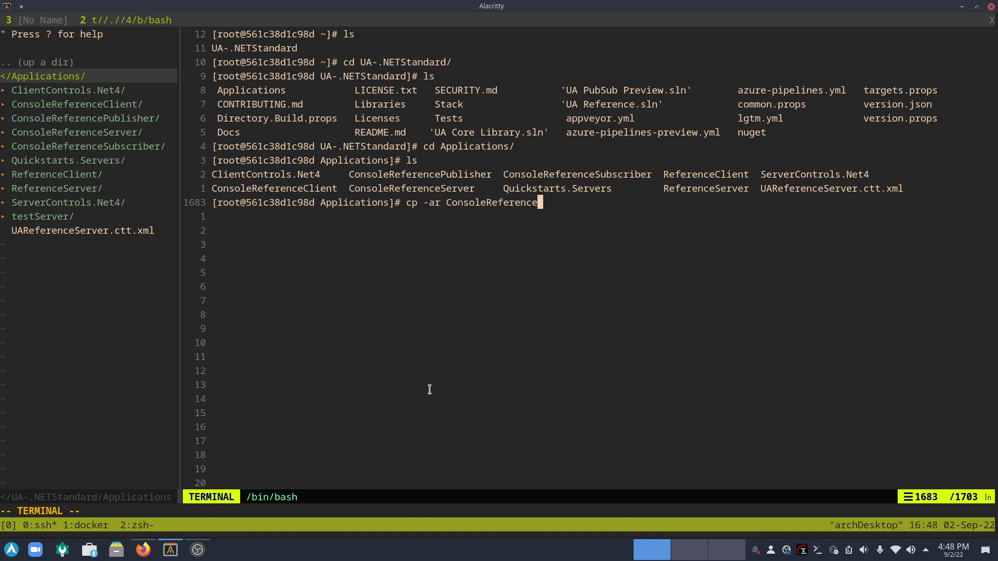
pyautogui.write('S')
pyautogui.press('Tab')
pyautogui.write('testSer')
pyautogui.write('ver')
pyautogui.press('Return')
pyautogui.write('ls')
pyautogui.press('Return')
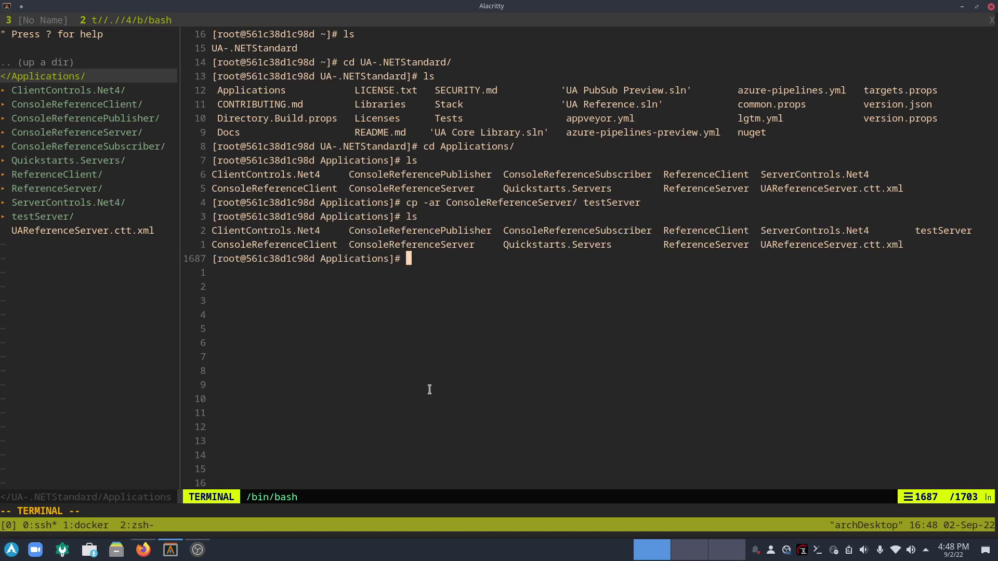
pyautogui.write('cd te')
# - Enter testServer and delete MonoReferenceServer.csproj with rm -rf
pyautogui.press('Tab')
pyautogui.press('Return')
pyautogui.write('ls')
pyautogui.press('Return')
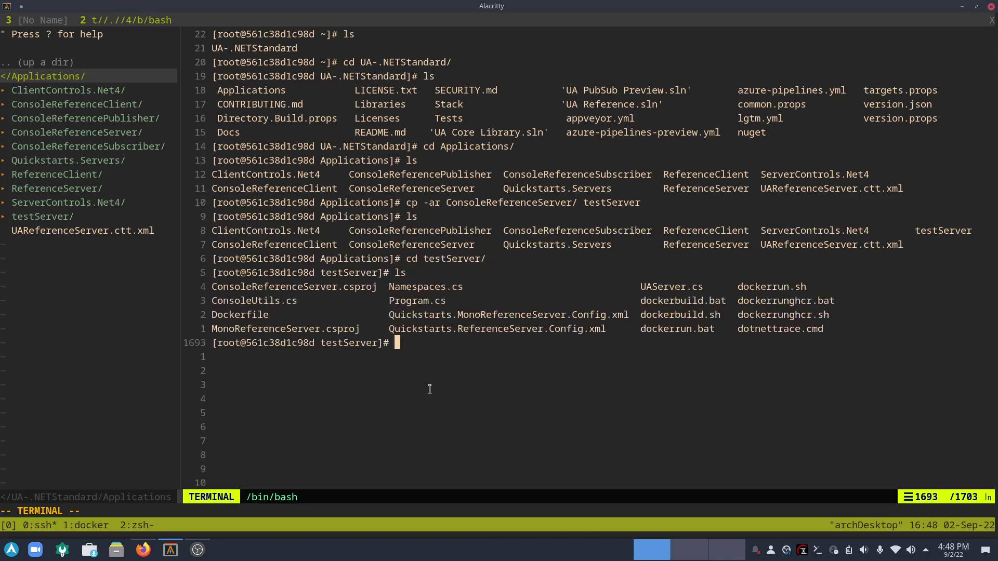
pyautogui.write('rm -rf M')
pyautogui.press('Tab')
pyautogui.press('Return')
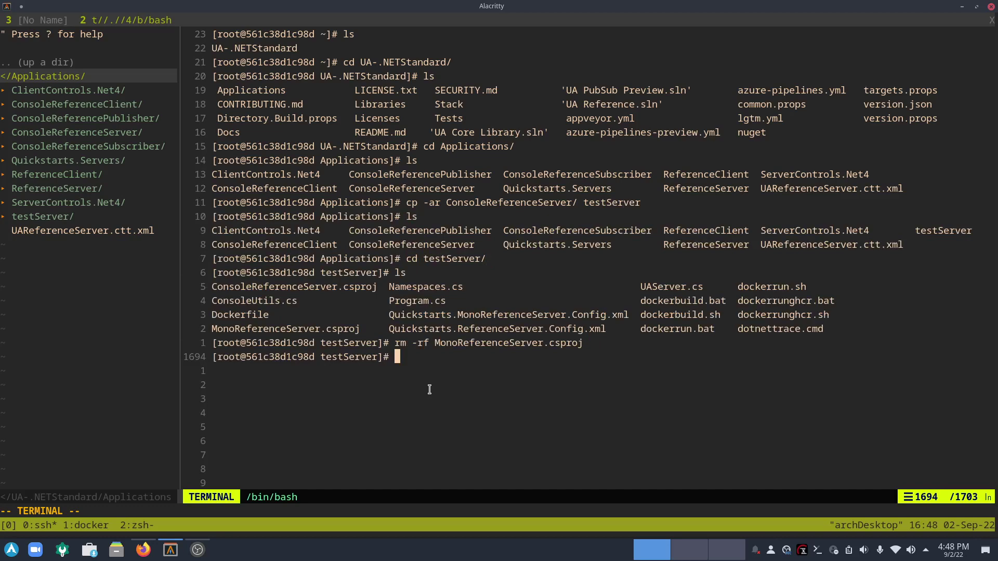
pyautogui.write('do')
pyautogui.press('BackSpace')
pyautogui.write('net bui')
pyautogui.write('ld')
# - Run dotnet build in testServer and review the output showing 0 warnings, 0 errors
pyautogui.press('Return')
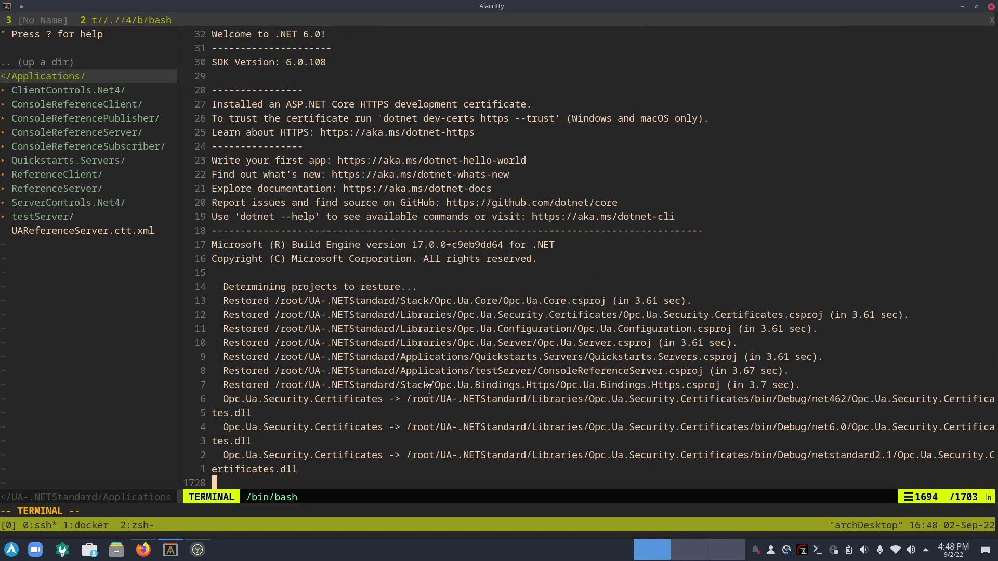
pyautogui.moveTo(284, 397); pyautogui.dragTo(332, 469)
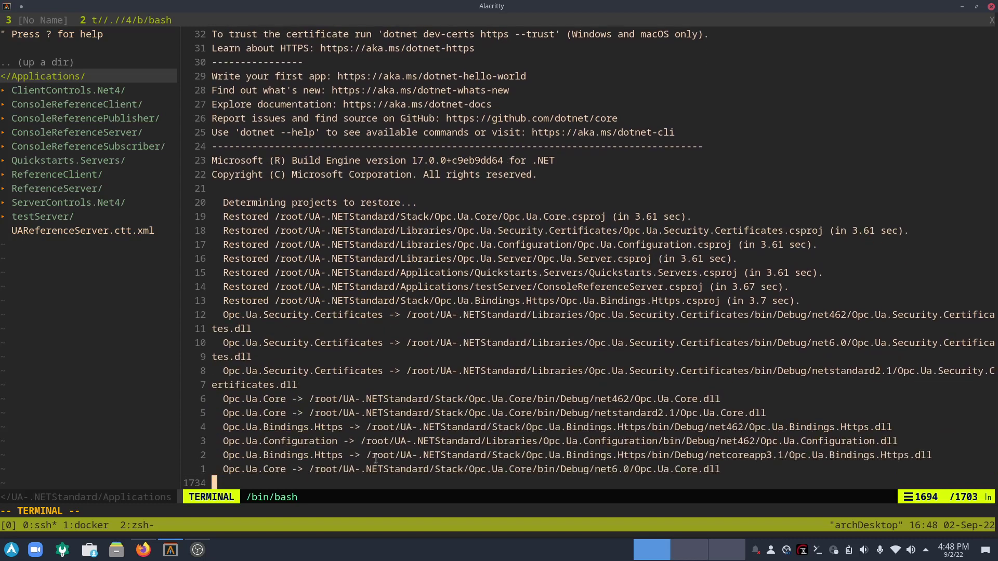
pyautogui.moveTo(286, 328); pyautogui.dragTo(399, 459)
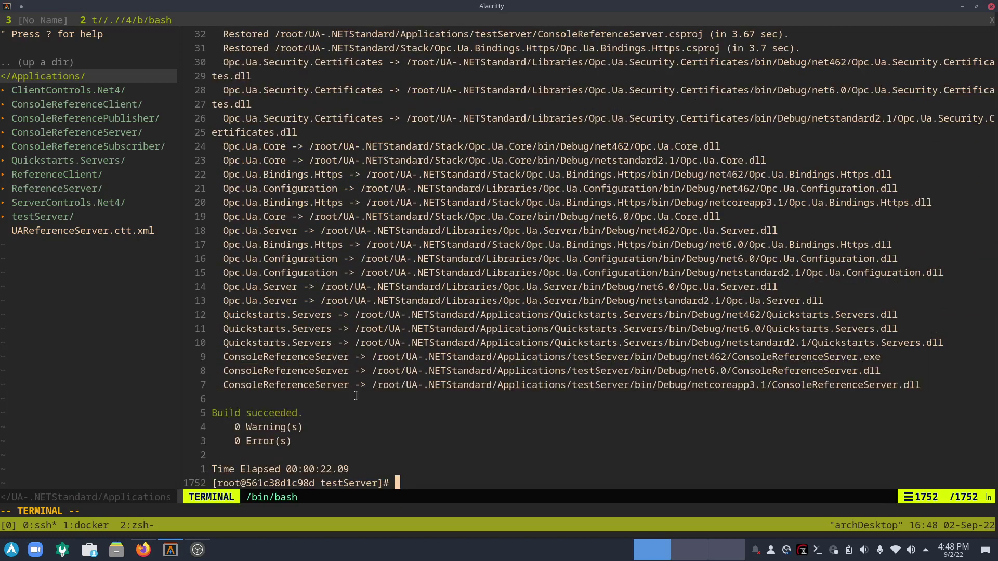
# - Clear the screen, list testServer files, and enter dotnet run --framework net6.0
pyautogui.hotkey('ctrl', 'l')
pyautogui.write('ls')
pyautogui.press('Return')
pyautogui.write('dotnet ')
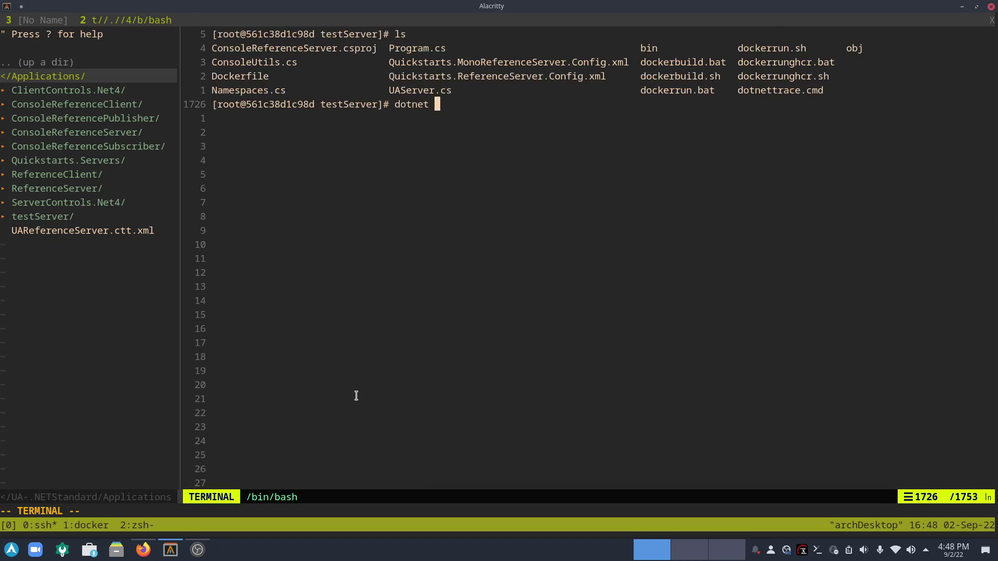
pyautogui.write('run --frameowkr')
pyautogui.press('BackSpace')
pyautogui.press('BackSpace')
pyautogui.press('BackSpace')
pyautogui.write('work net')
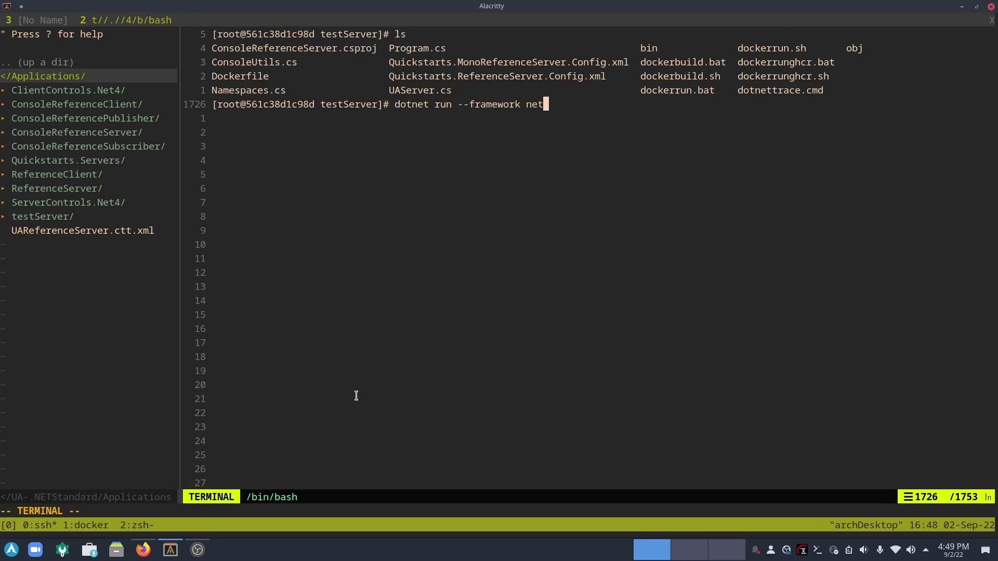
pyautogui.write('6.0')
pyautogui.doubleClick(257, 64)
pyautogui.doubleClick(295, 50)
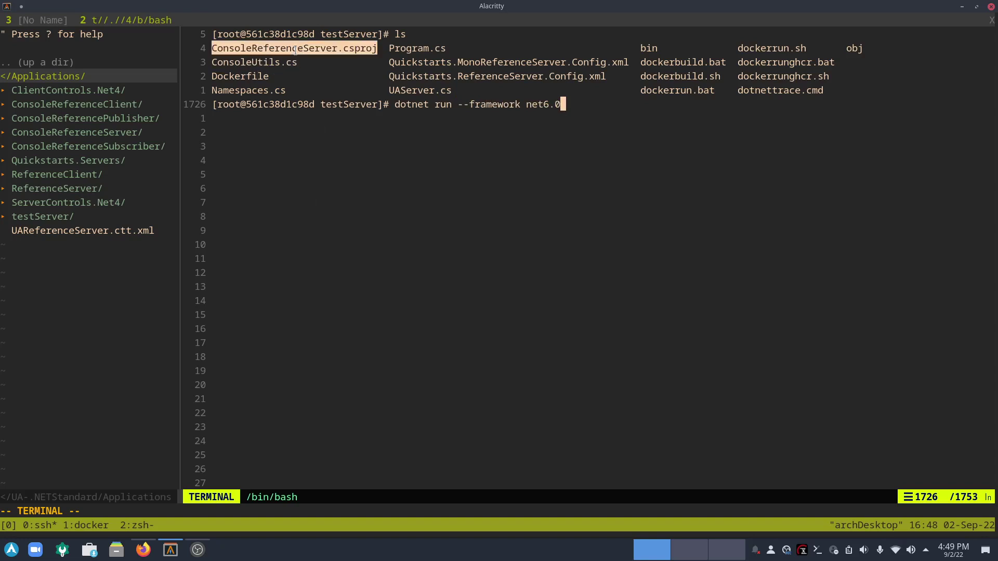
pyautogui.click(355, 204)
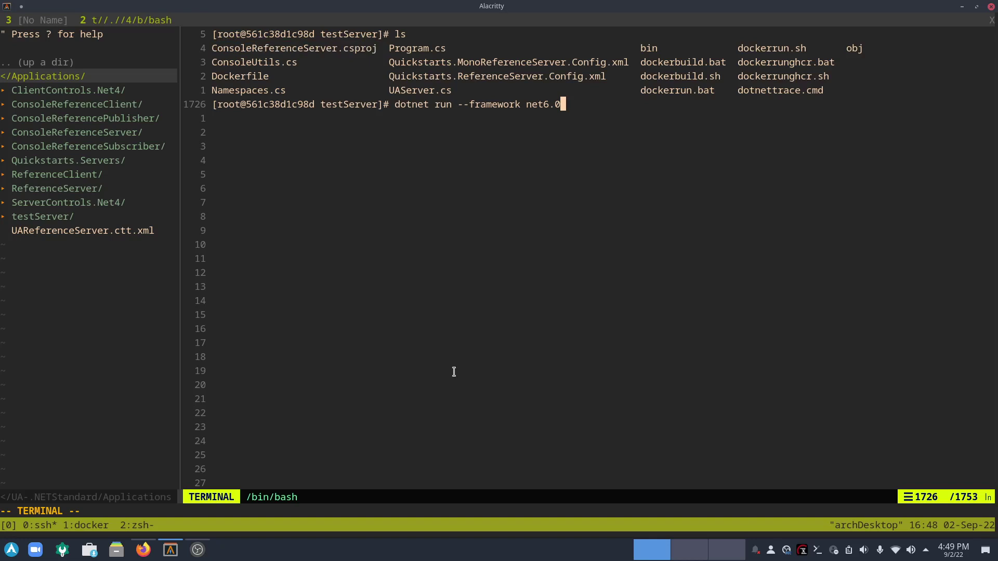
# - Start the net6.0 server and review its opc.tcp and https endpoints in the output
pyautogui.press('Return')
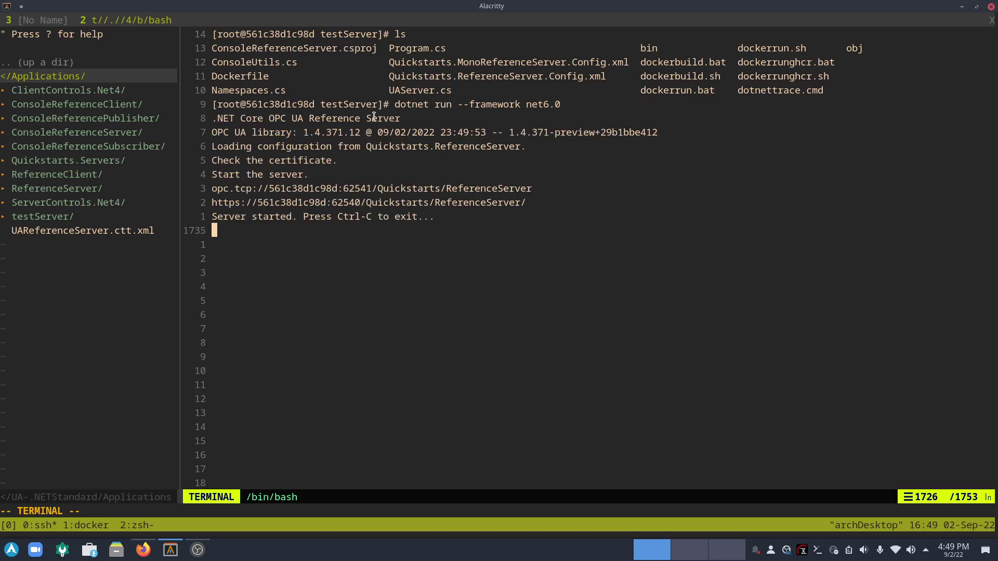
pyautogui.moveTo(366, 118); pyautogui.dragTo(458, 233)
pyautogui.click(458, 233)
pyautogui.moveTo(600, 131); pyautogui.dragTo(551, 238)
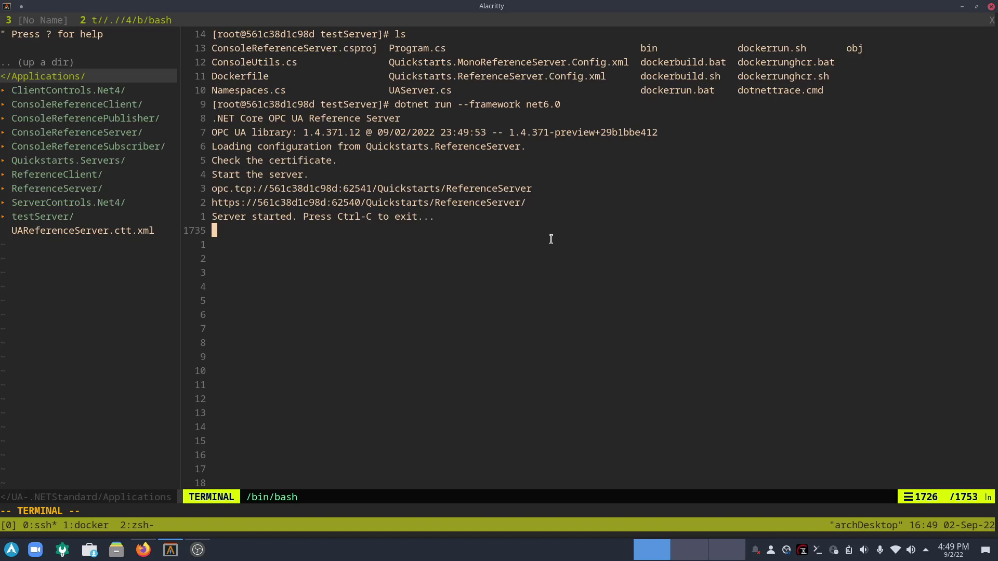